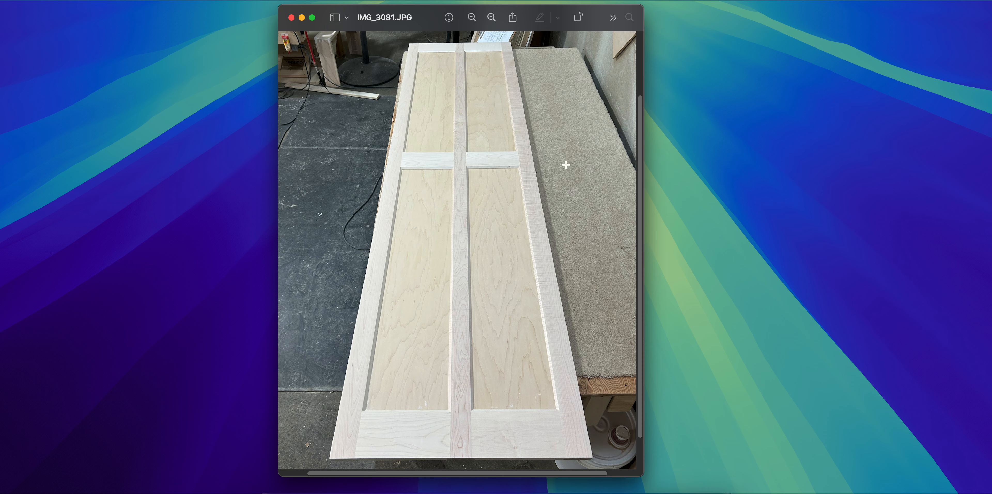
- Switch to Wood Panel Door Designer and set the Fridge P door's left stile width to 5
{"action": "key", "text": "ctrl+Right"}
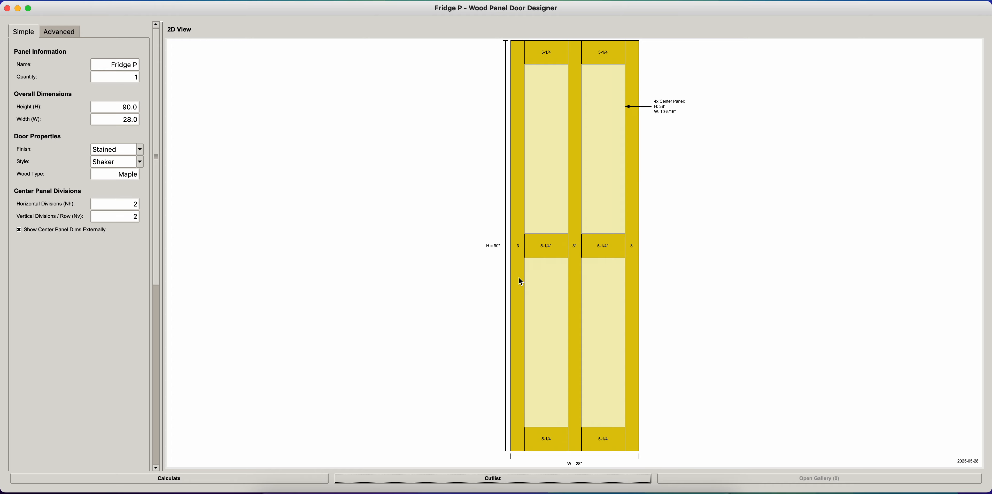
{"action": "left_click", "coordinate": [516, 293]}
{"action": "left_click", "coordinate": [596, 332]}
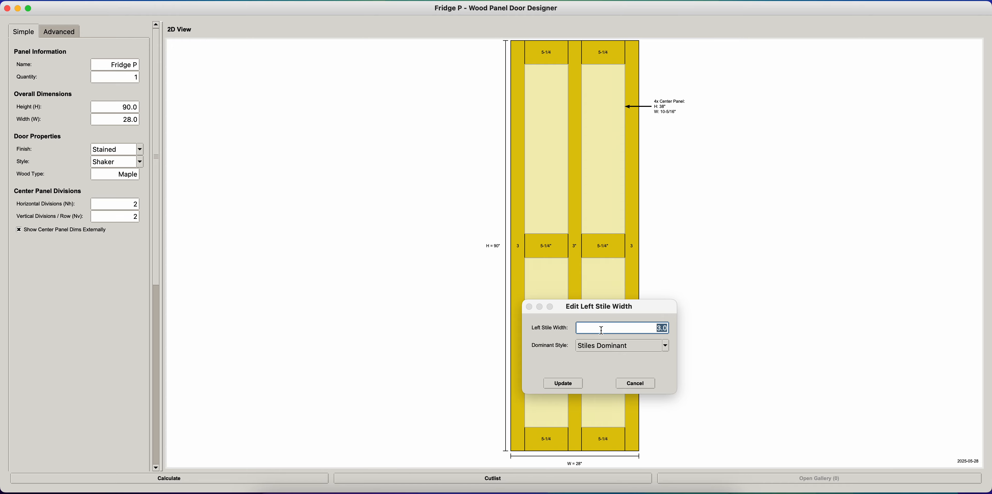
{"action": "type", "text": "5"}
{"action": "left_click", "coordinate": [556, 387]}
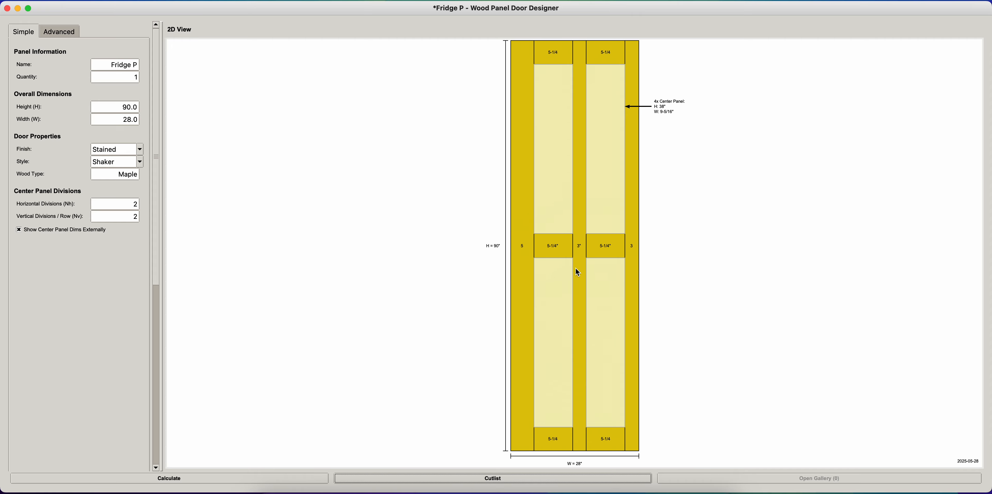
- Set the center rail height of the Fridge P door to 2
{"action": "left_click", "coordinate": [562, 256]}
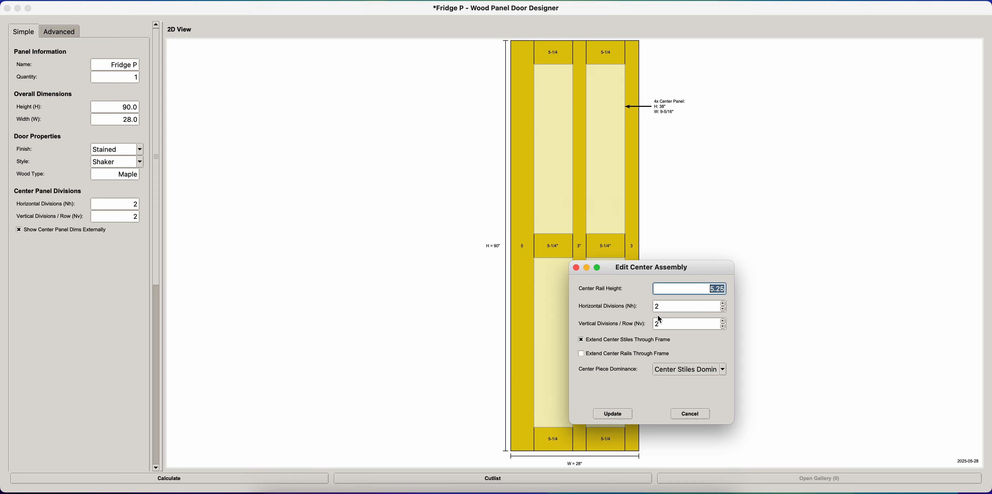
{"action": "type", "text": "2"}
{"action": "key", "text": "Return"}
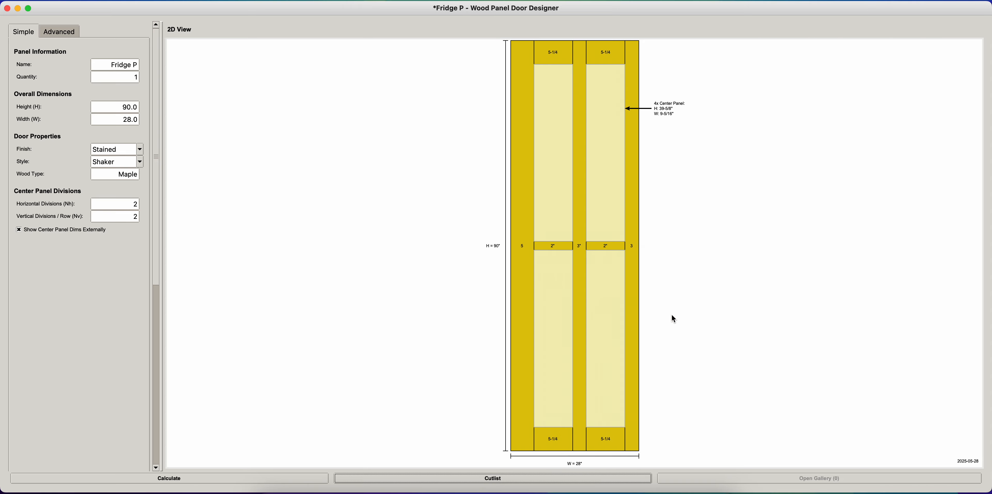
{"action": "left_click", "coordinate": [566, 249]}
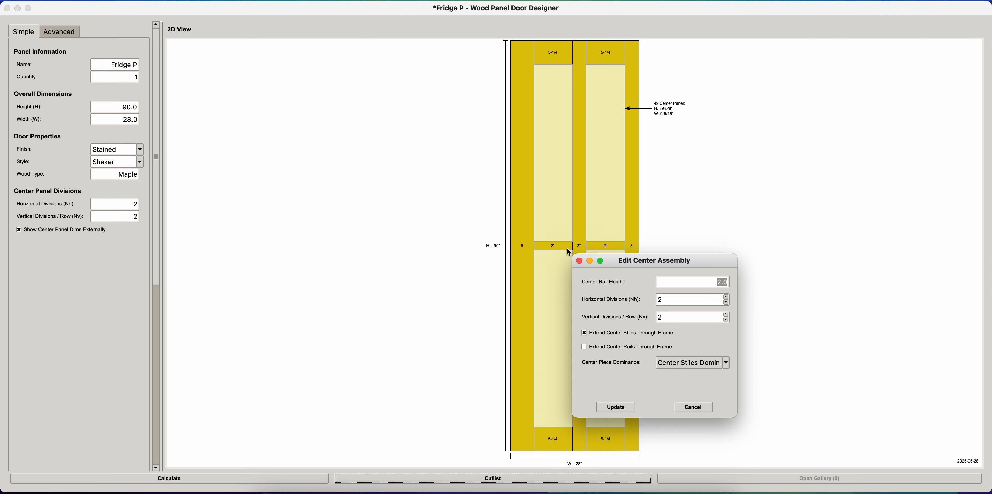
{"action": "left_click", "coordinate": [688, 406]}
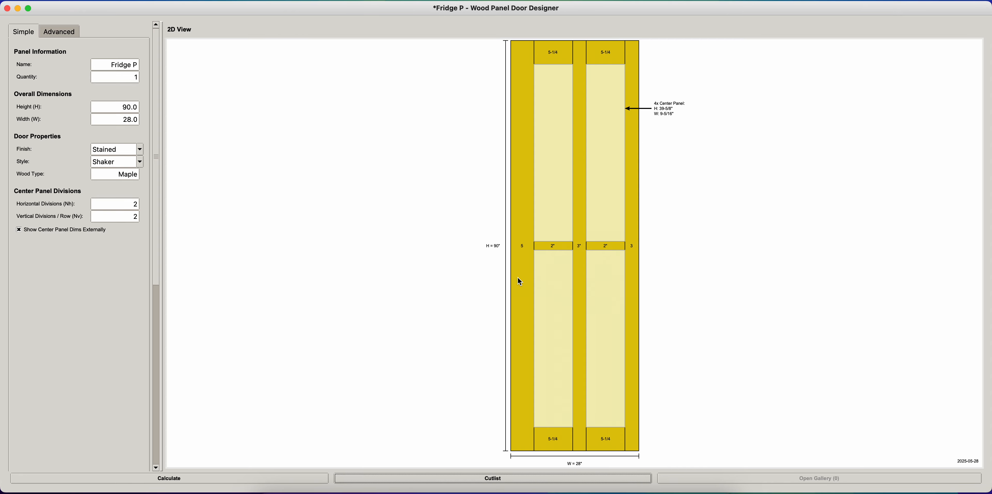
- Review the door's cutlist with an enlarged drawing preview, and try to save the drawing as a PNG
{"action": "left_click", "coordinate": [490, 479]}
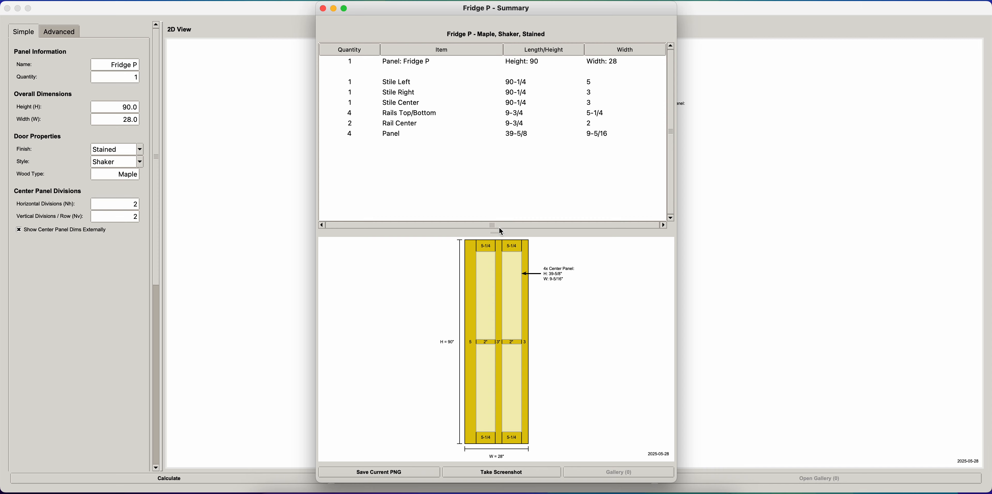
{"action": "left_click_drag", "start_coordinate": [496, 233], "coordinate": [488, 158]}
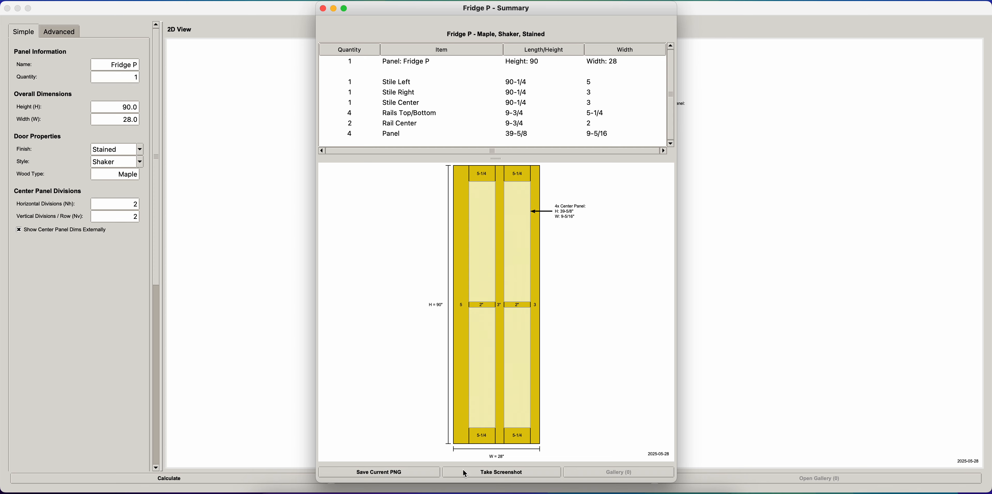
{"action": "left_click", "coordinate": [381, 477]}
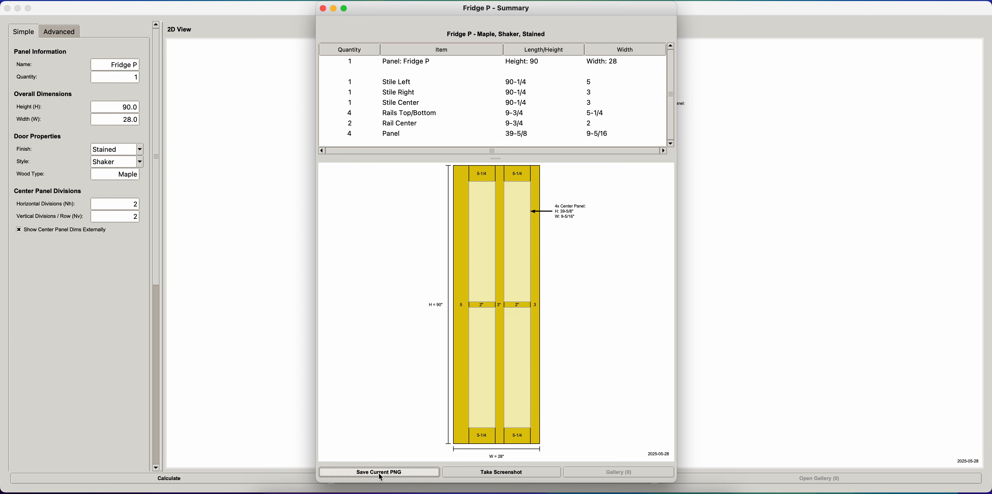
{"action": "left_click", "coordinate": [379, 472]}
{"action": "left_click", "coordinate": [630, 285]}
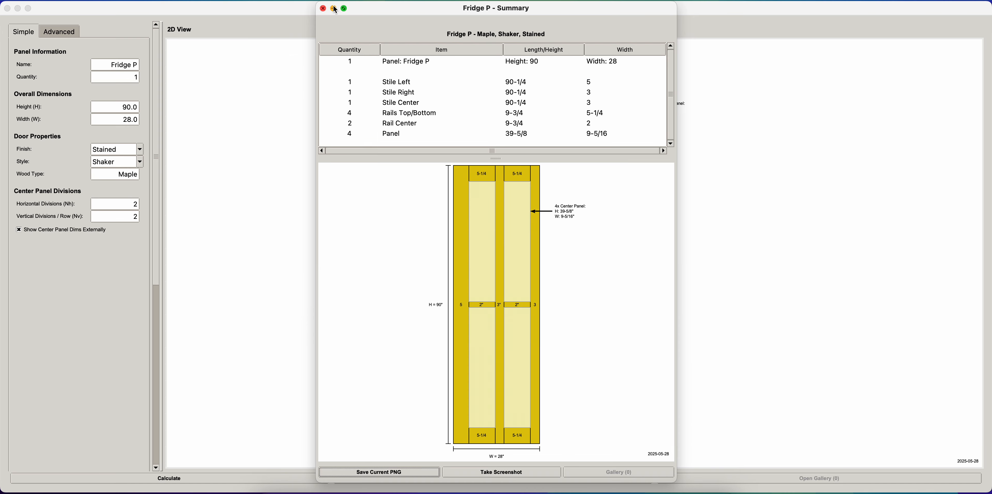
{"action": "left_click", "coordinate": [323, 8]}
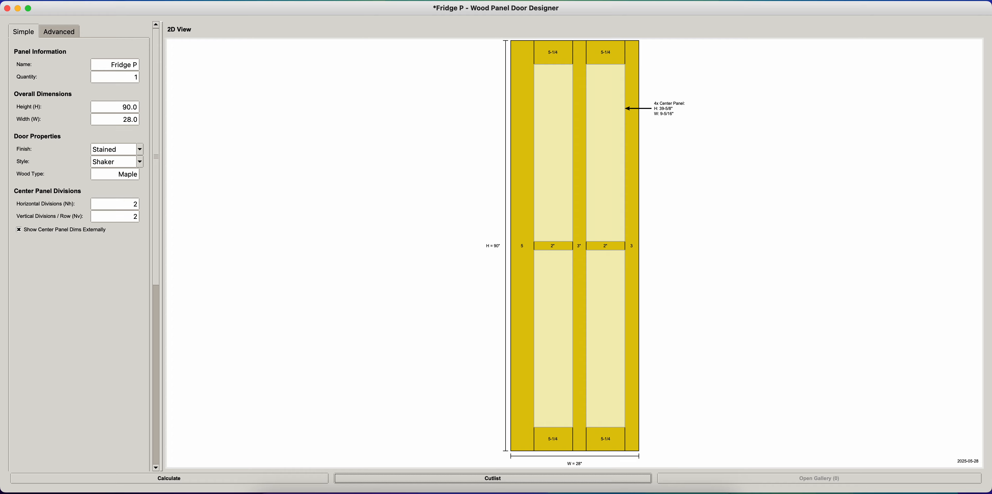
- Load the premade Island End P panel and turn off the external display of center panel dimensions
{"action": "left_click", "coordinate": [119, 1]}
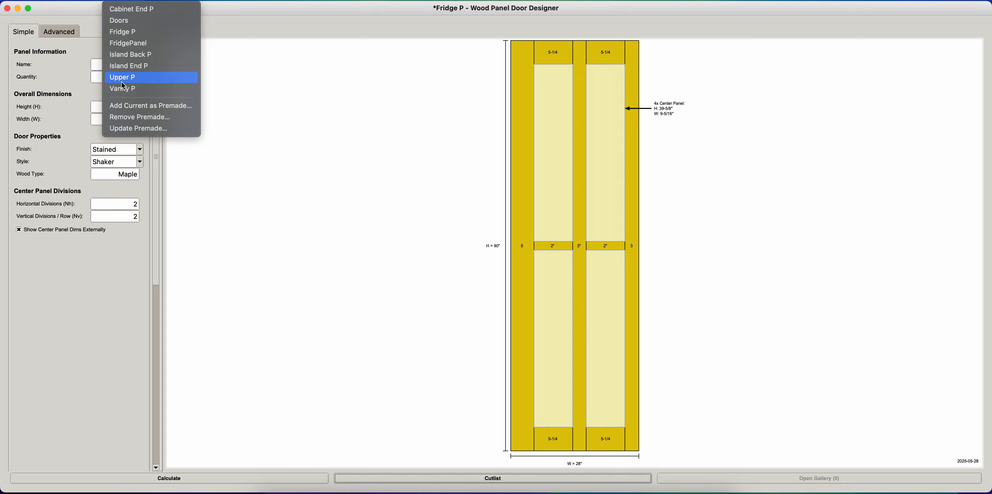
{"action": "left_click", "coordinate": [128, 67]}
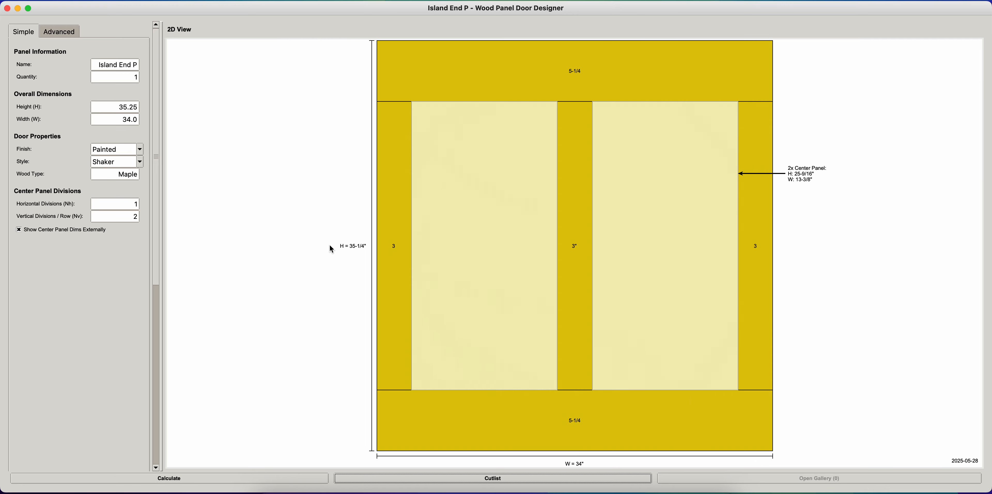
{"action": "left_click", "coordinate": [23, 230]}
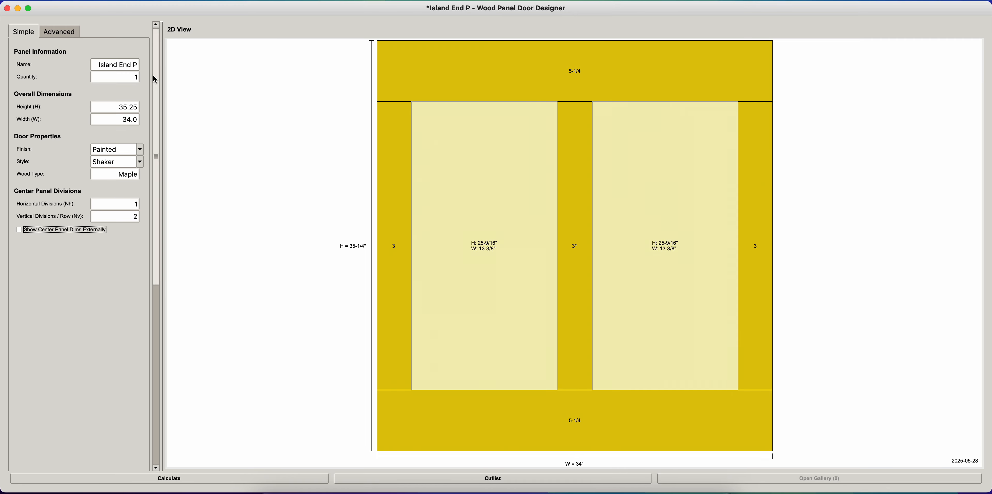
- Name the panel Subscribe, set its overall height to 60 and recalculate the drawing
{"action": "left_click_drag", "start_coordinate": [99, 65], "coordinate": [147, 63]}
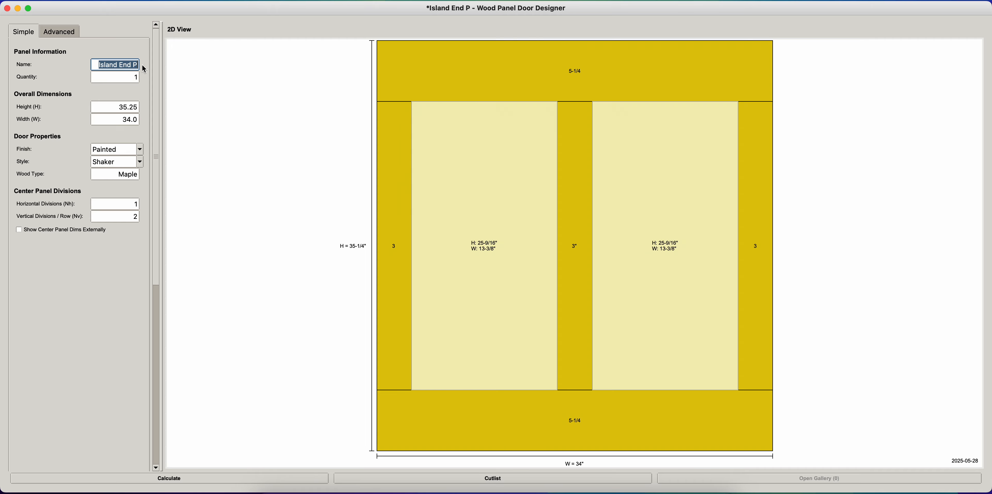
{"action": "type", "text": "Subscribe"}
{"action": "key", "text": "Tab"}
{"action": "key", "text": "Tab"}
{"action": "key", "text": "Tab"}
{"action": "key", "text": "shift+Tab"}
{"action": "type", "text": "60"}
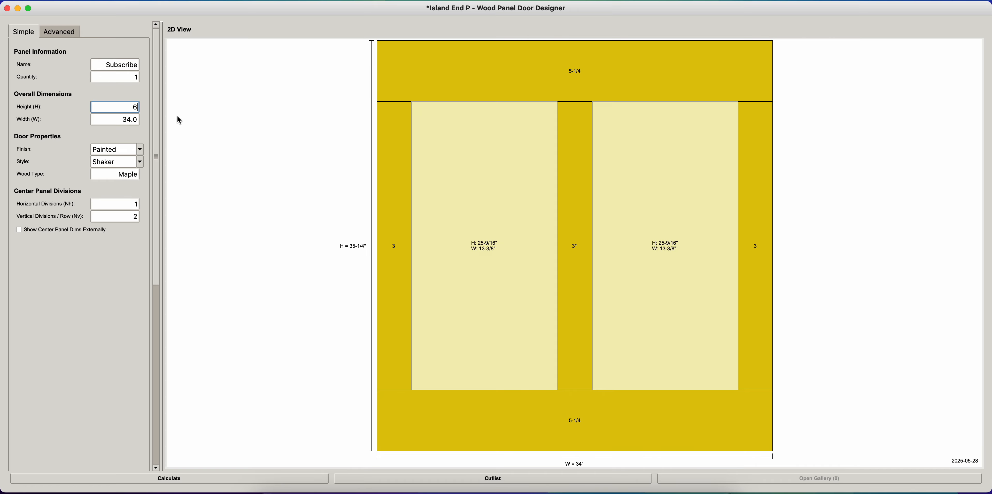
{"action": "left_click", "coordinate": [168, 479]}
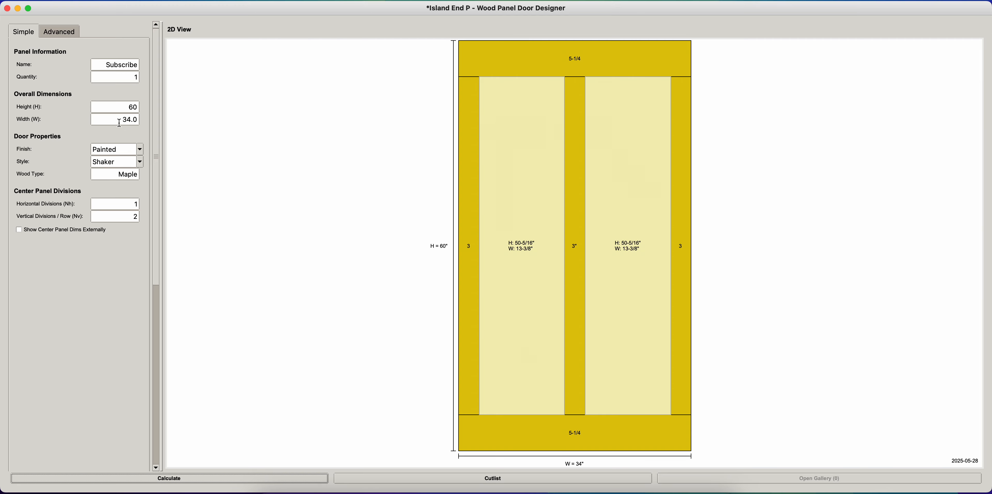
- Examine the available finish and style options for the door
{"action": "left_click", "coordinate": [140, 150]}
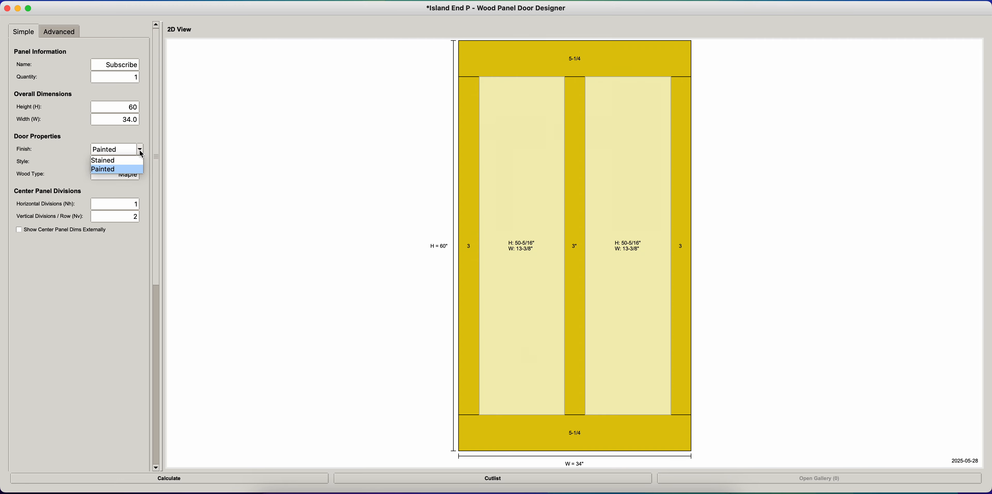
{"action": "left_click", "coordinate": [123, 140]}
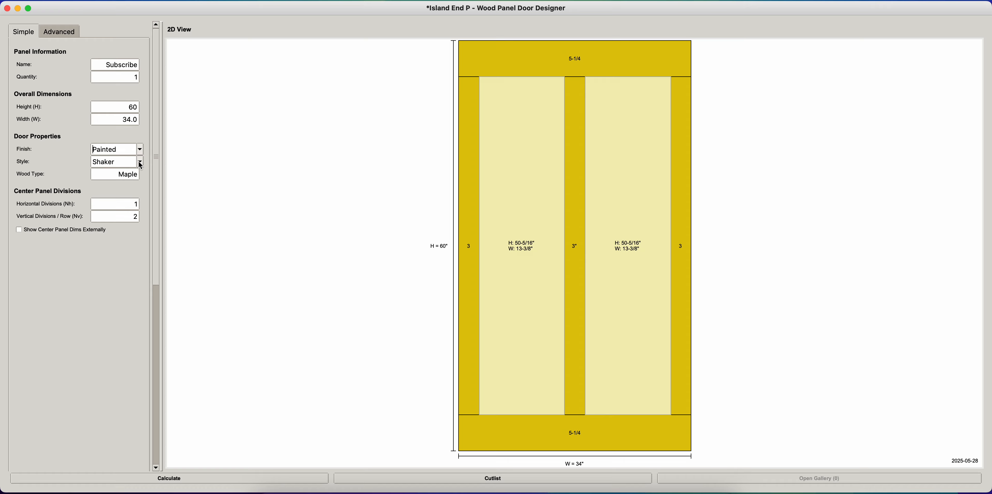
{"action": "left_click", "coordinate": [140, 162]}
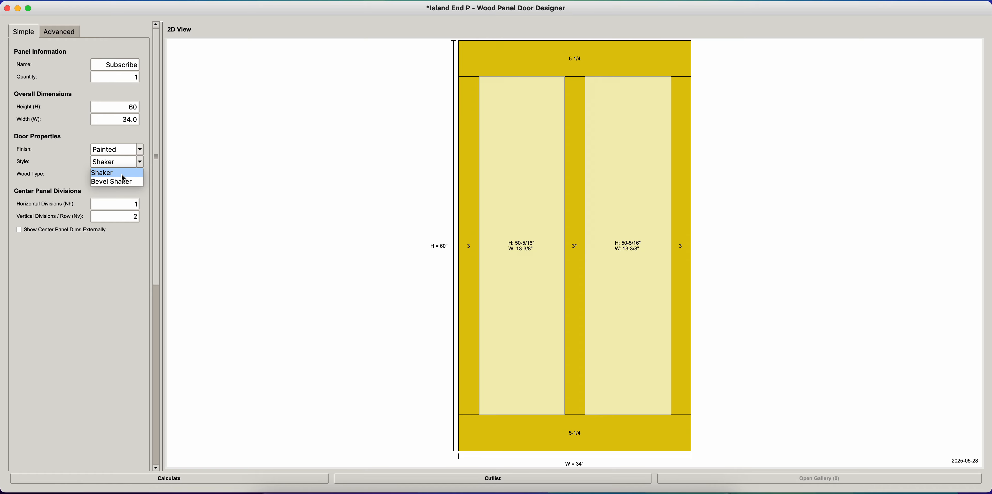
{"action": "left_click", "coordinate": [80, 166]}
{"action": "left_click", "coordinate": [113, 165]}
- Try custom text as the door's style, and restore it to Shaker
{"action": "double_click", "coordinate": [105, 162]}
{"action": "type", "text": "gfgf"}
{"action": "key", "text": "BackSpace"}
{"action": "key", "text": "BackSpace"}
{"action": "key", "text": "BackSpace"}
{"action": "key", "text": "BackSpace"}
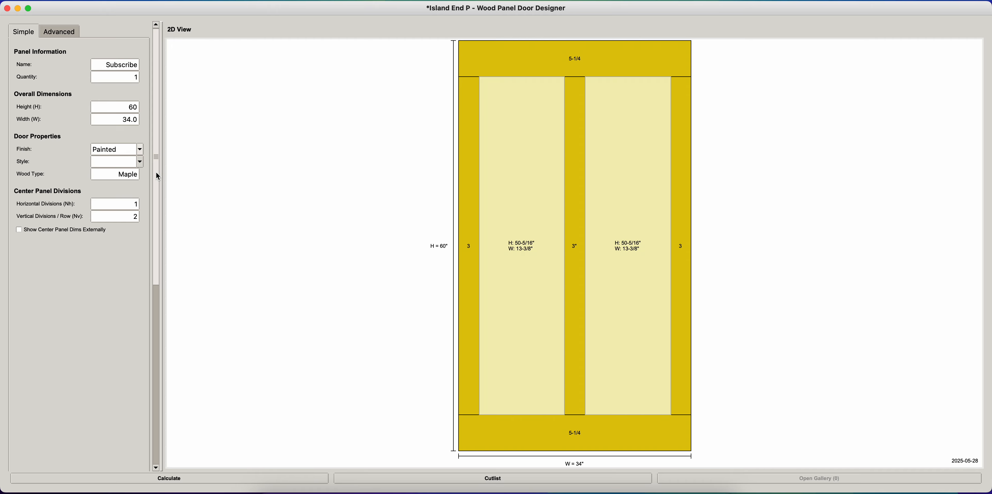
{"action": "type", "text": "Shaker"}
- Set the vertical divisions per row to 1 and recalculate the door drawing
{"action": "left_click_drag", "start_coordinate": [133, 173], "coordinate": [128, 174]}
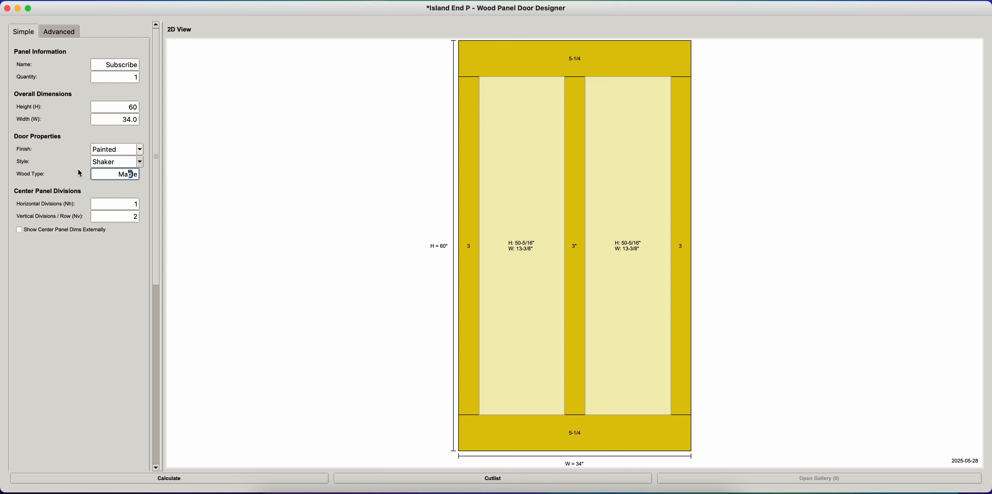
{"action": "left_click", "coordinate": [138, 176]}
{"action": "left_click_drag", "start_coordinate": [133, 205], "coordinate": [135, 214]}
{"action": "left_click", "coordinate": [134, 205]}
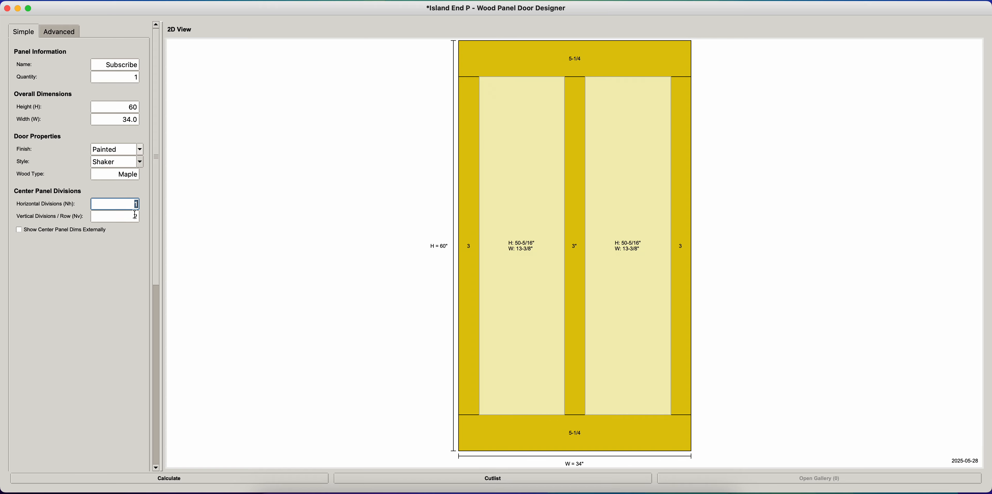
{"action": "left_click", "coordinate": [134, 216]}
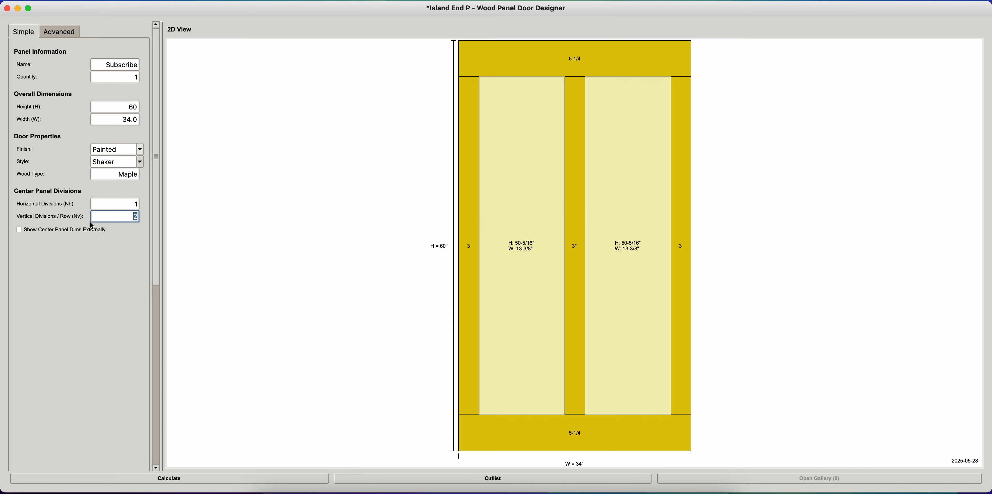
{"action": "type", "text": "1"}
{"action": "left_click", "coordinate": [177, 479]}
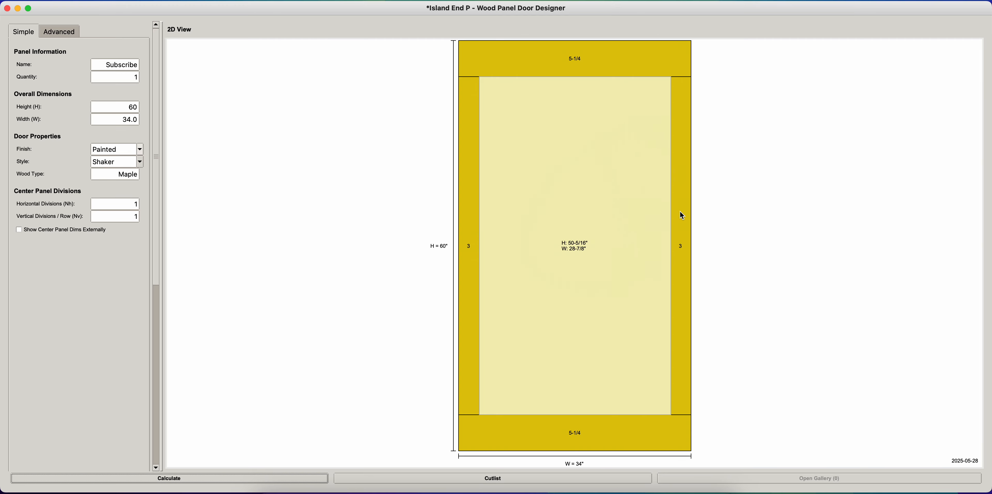
- Set the door's top and bottom rail heights to 3 each
{"action": "double_click", "coordinate": [553, 168]}
{"action": "left_click", "coordinate": [679, 311]}
{"action": "double_click", "coordinate": [625, 56]}
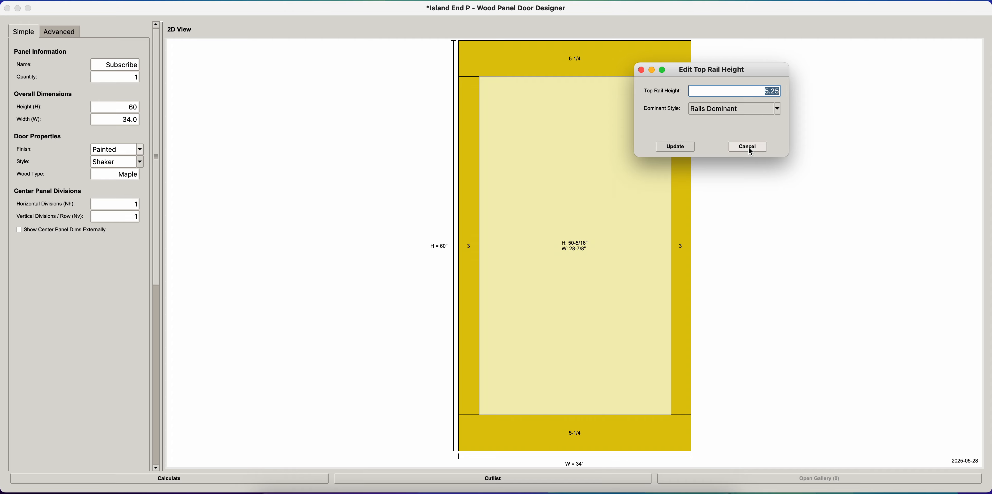
{"action": "type", "text": "3"}
{"action": "left_click", "coordinate": [675, 148]}
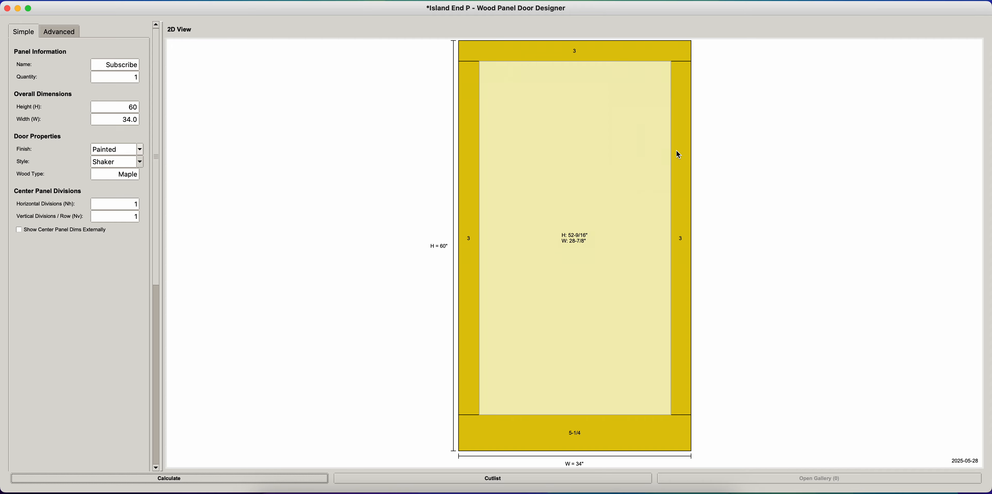
{"action": "double_click", "coordinate": [632, 430]}
{"action": "type", "text": "3"}
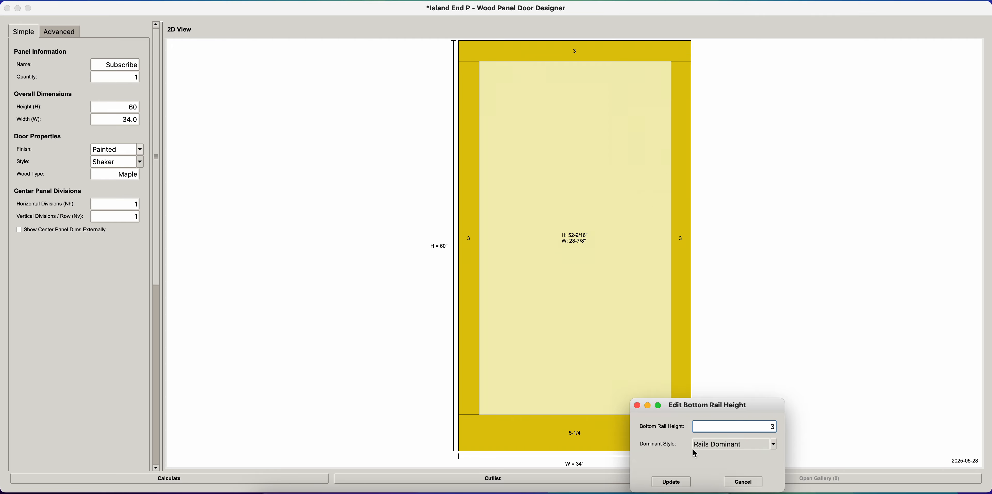
{"action": "left_click", "coordinate": [667, 481]}
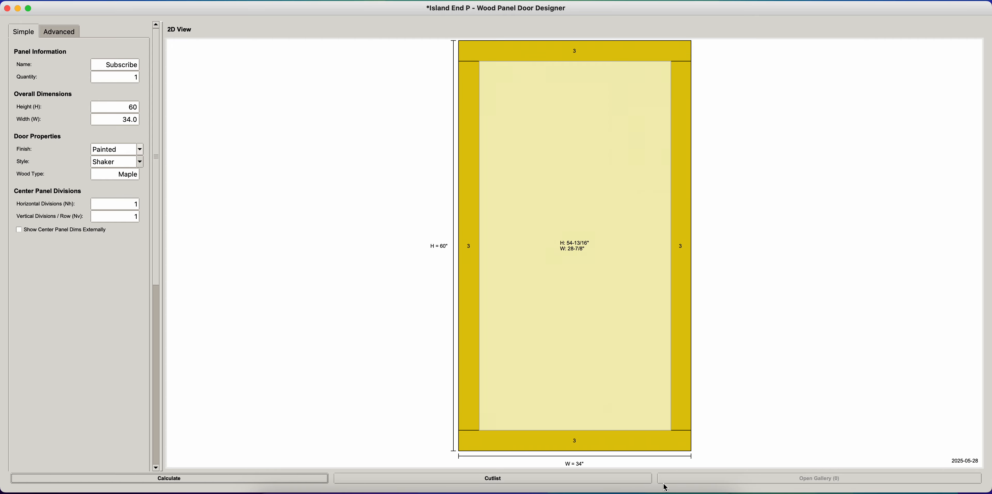
- Set the center assembly's horizontal divisions to 3
{"action": "double_click", "coordinate": [617, 200]}
{"action": "double_click", "coordinate": [710, 235]}
{"action": "type", "text": "3"}
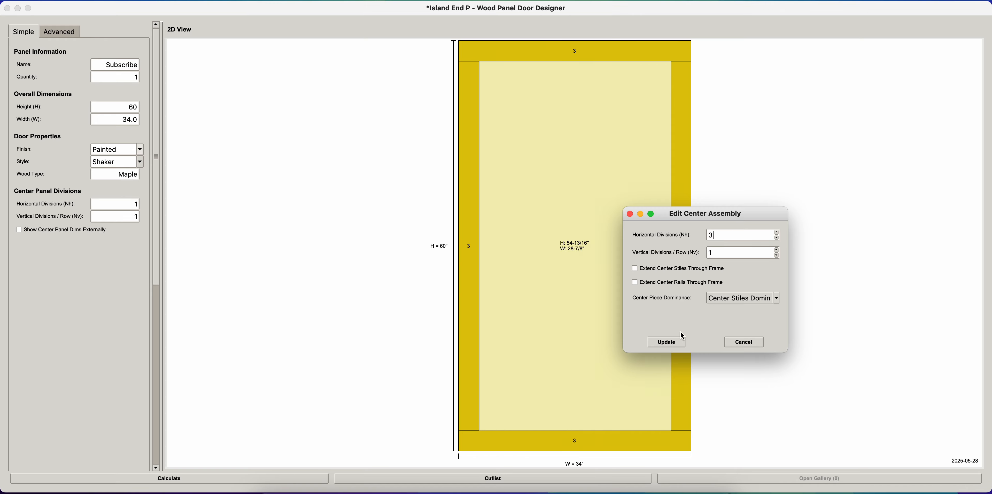
{"action": "left_click", "coordinate": [679, 341]}
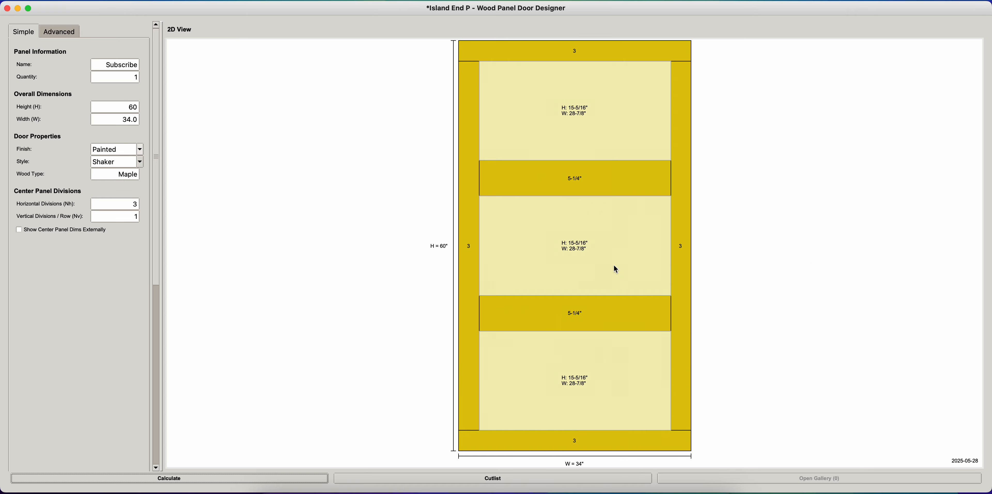
- Divide the center assembly into 2 horizontal divisions and 2 vertical divisions per row
{"action": "double_click", "coordinate": [637, 319]}
{"action": "key", "text": "BackSpace"}
{"action": "type", "text": "2"}
{"action": "left_click", "coordinate": [686, 479]}
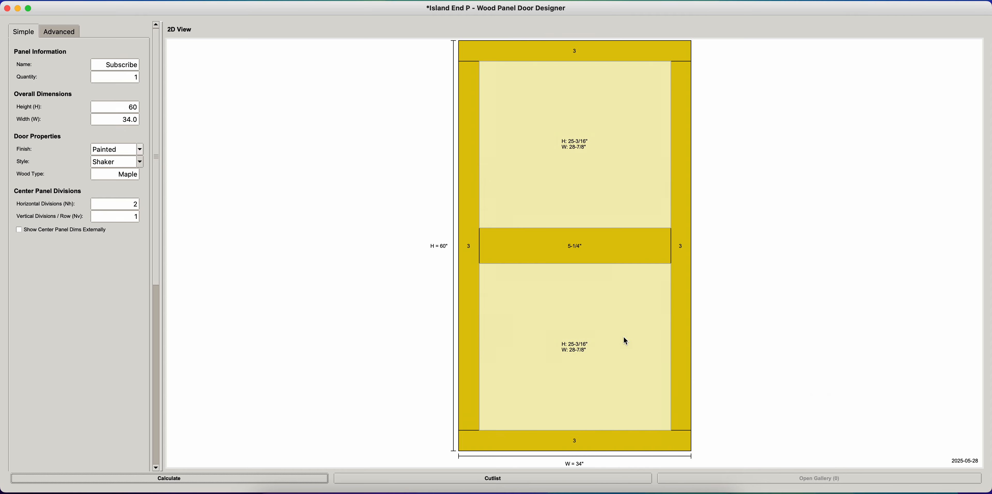
{"action": "double_click", "coordinate": [626, 347]}
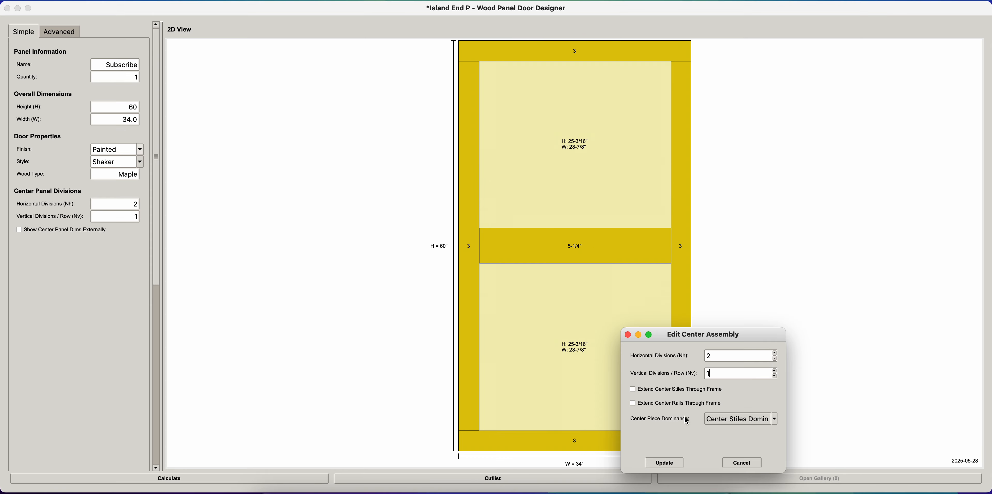
{"action": "left_click", "coordinate": [666, 462]}
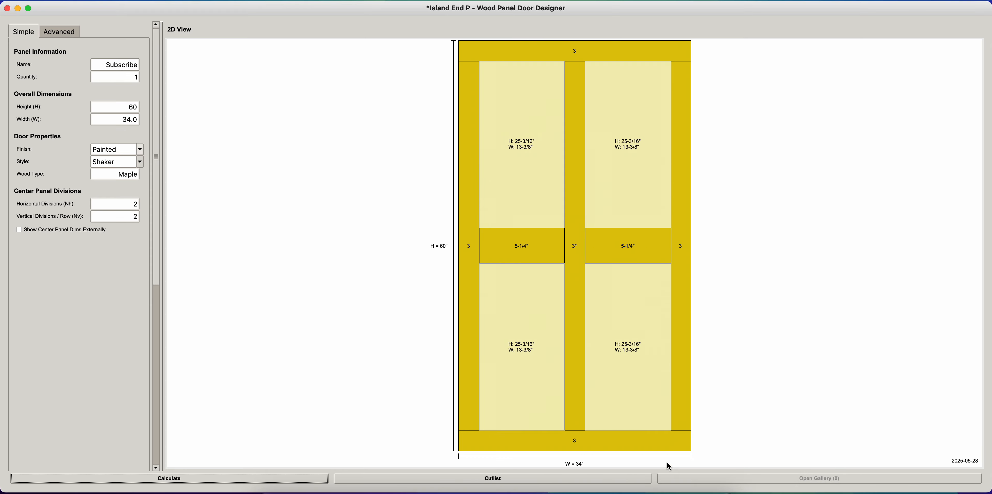
- Set the center assembly's piece dominance to Center Rails Dominant
{"action": "double_click", "coordinate": [579, 240]}
{"action": "left_click", "coordinate": [715, 347]}
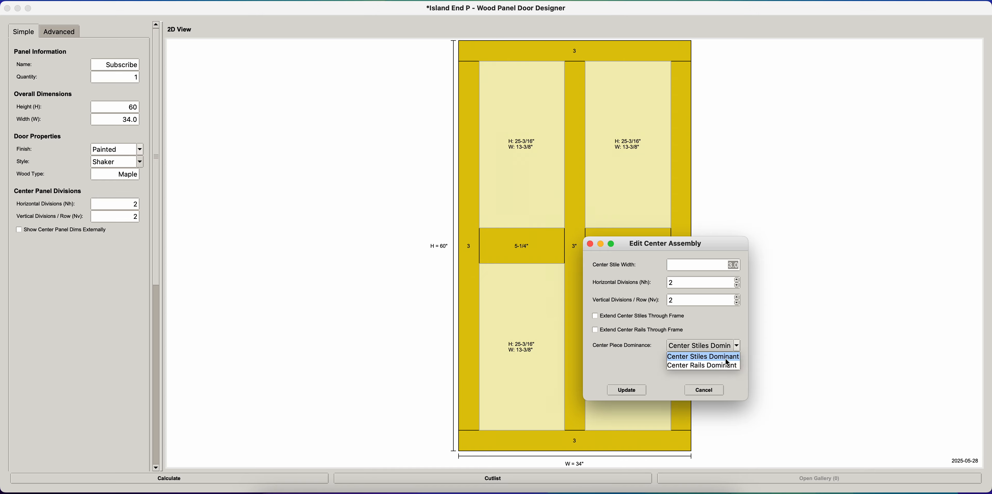
{"action": "left_click", "coordinate": [710, 367]}
{"action": "left_click", "coordinate": [639, 390]}
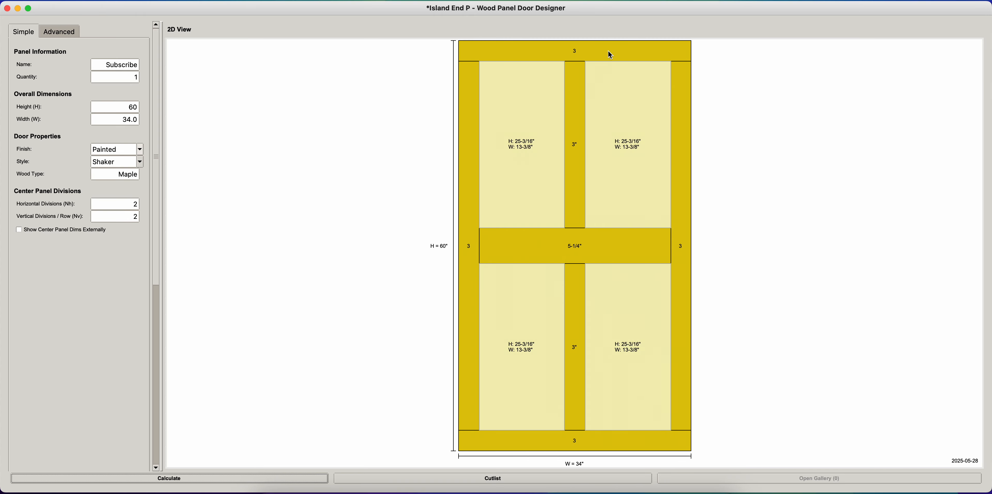
- Change the top rail's dominant style to Stiles Dominant
{"action": "double_click", "coordinate": [685, 55]}
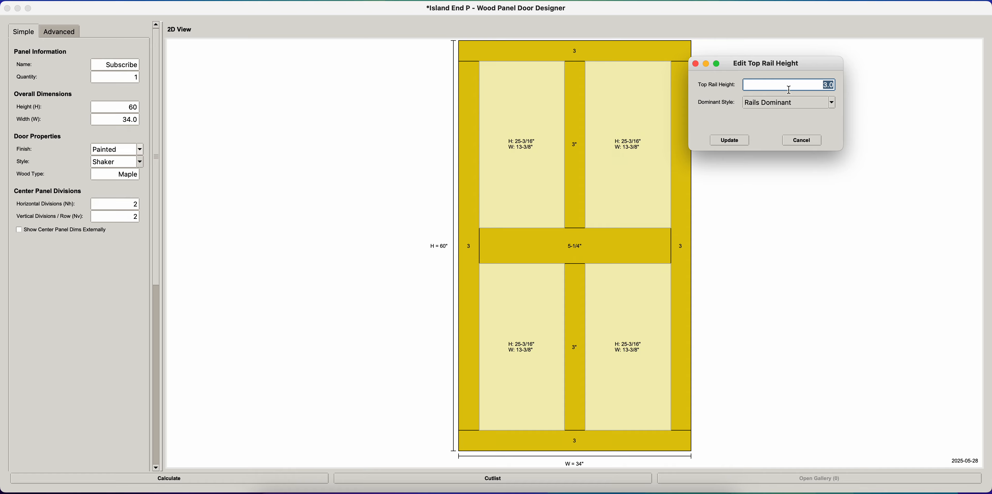
{"action": "left_click", "coordinate": [789, 103]}
{"action": "left_click", "coordinate": [775, 114]}
{"action": "left_click", "coordinate": [731, 142]}
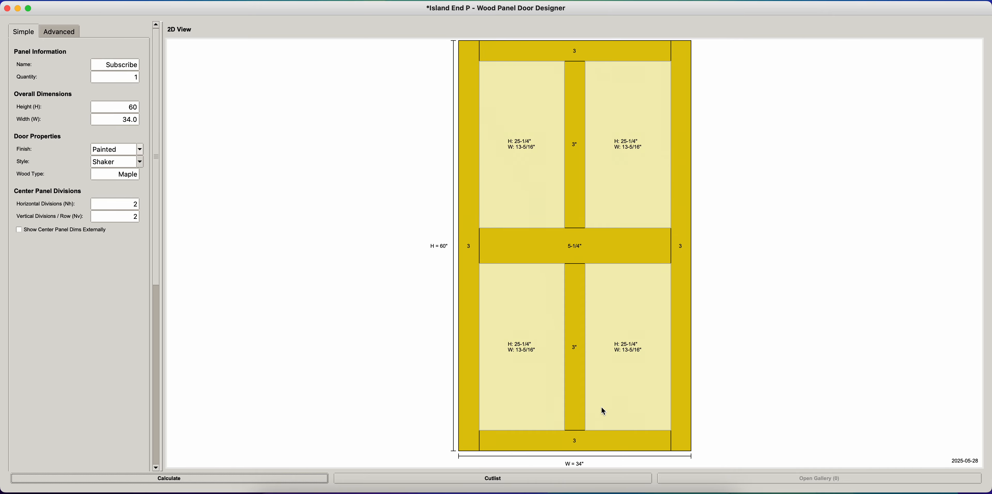
- Extend the center stiles through the door frame
{"action": "double_click", "coordinate": [574, 400]}
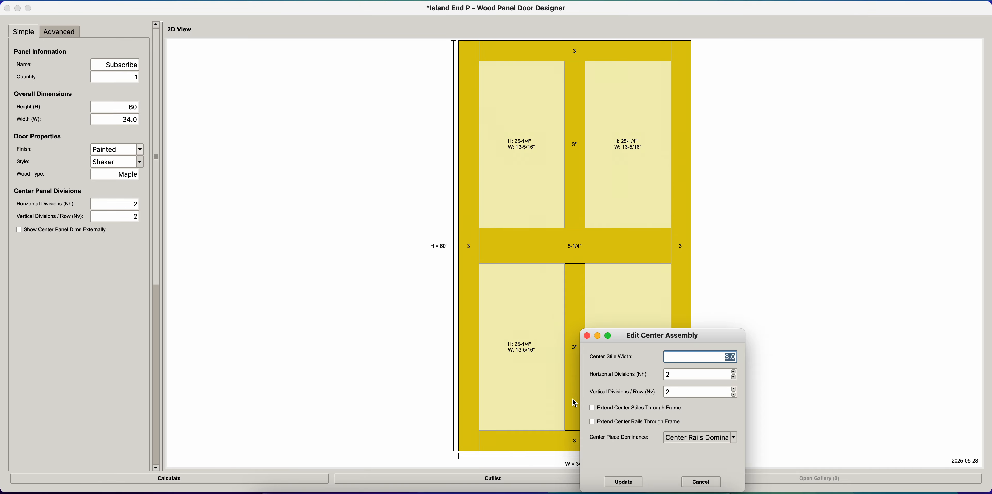
{"action": "left_click_drag", "start_coordinate": [631, 335], "coordinate": [681, 309]}
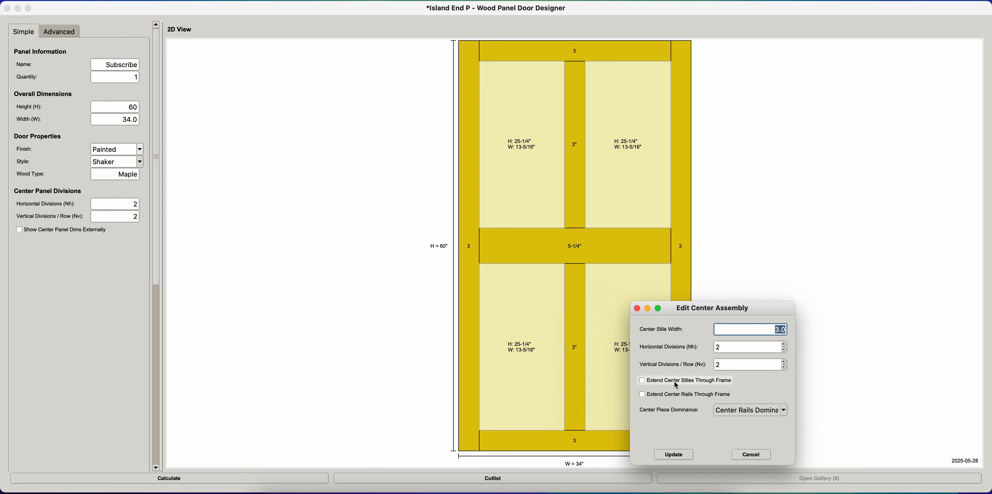
{"action": "left_click", "coordinate": [689, 381]}
{"action": "left_click", "coordinate": [674, 458]}
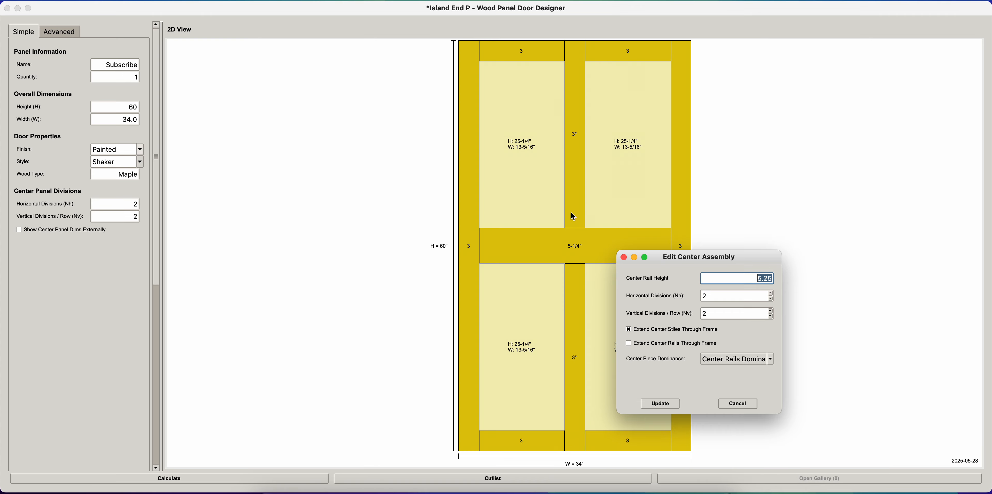
- Switch the center piece dominance to Center Stiles Dominant
{"action": "left_click", "coordinate": [721, 362]}
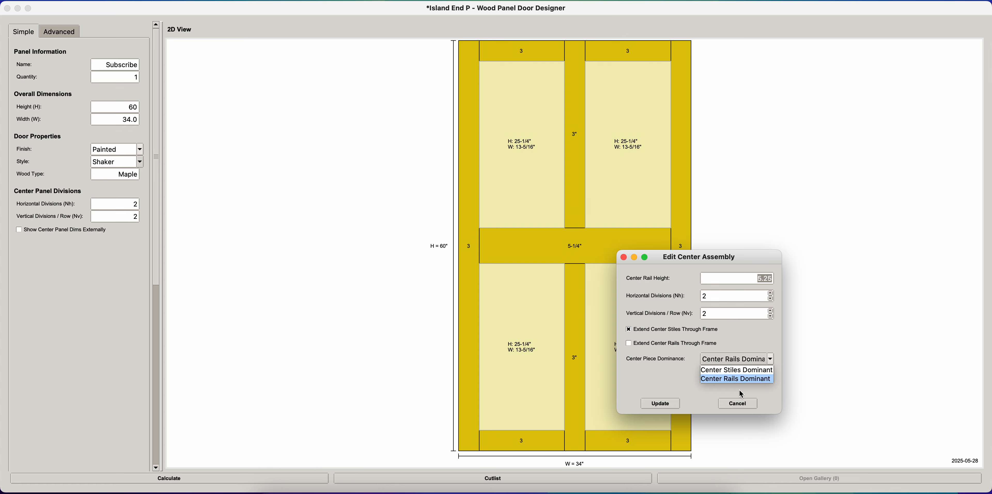
{"action": "left_click", "coordinate": [736, 371]}
{"action": "left_click", "coordinate": [670, 404]}
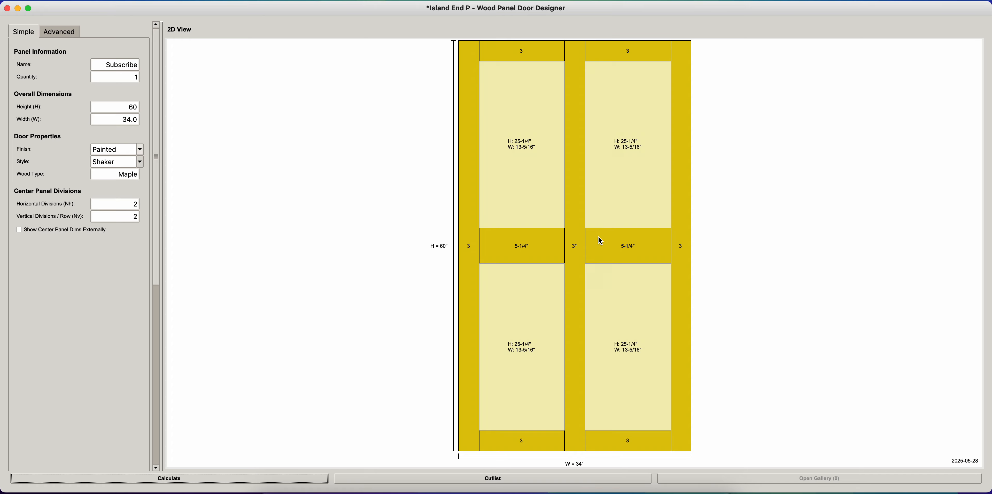
- Extend the center rails through the door frame, keeping the center stiles dominant
{"action": "double_click", "coordinate": [604, 244]}
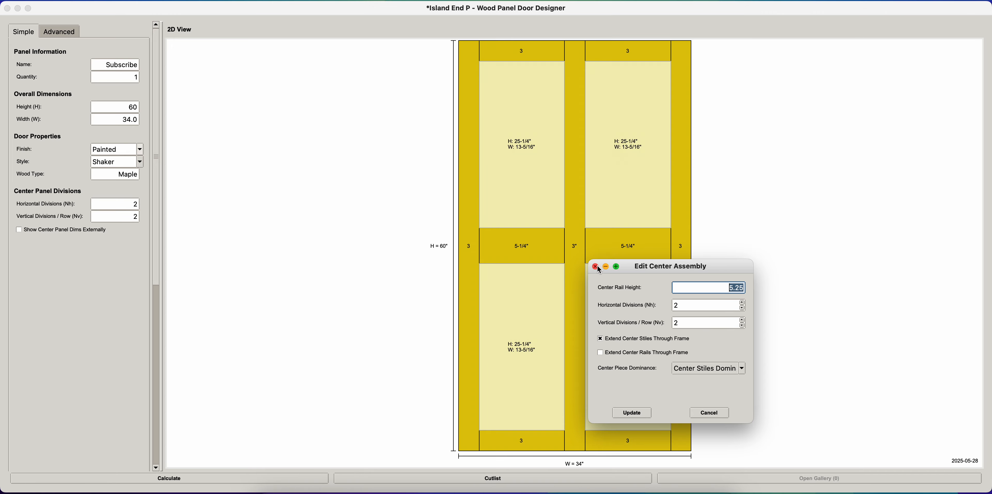
{"action": "left_click", "coordinate": [709, 372]}
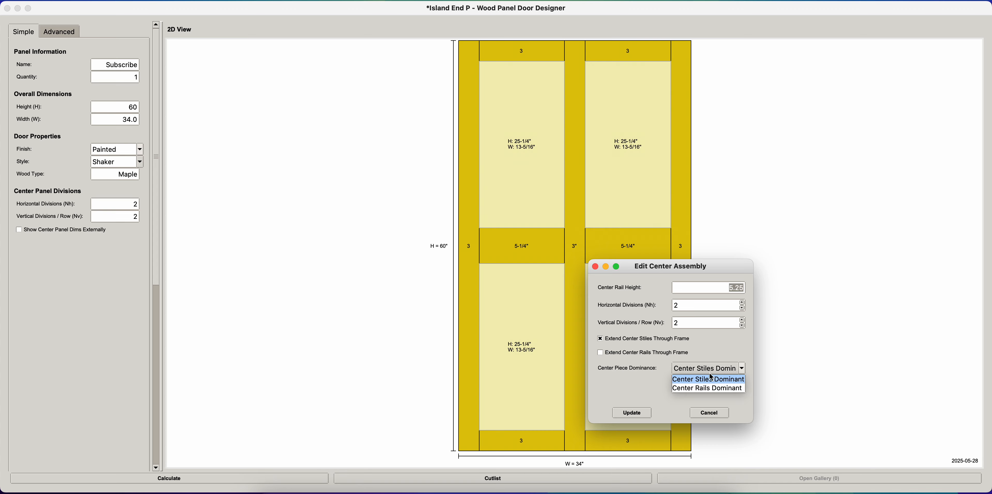
{"action": "left_click", "coordinate": [635, 354]}
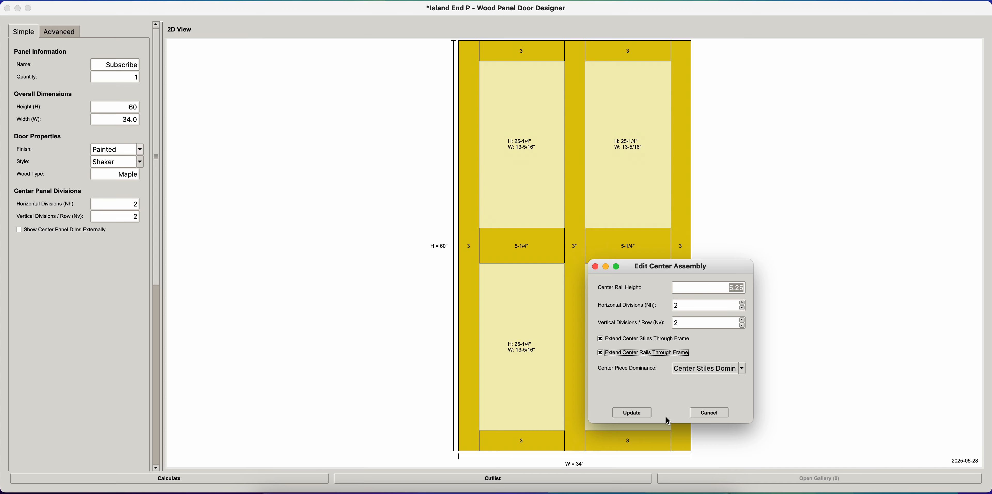
{"action": "left_click", "coordinate": [638, 414]}
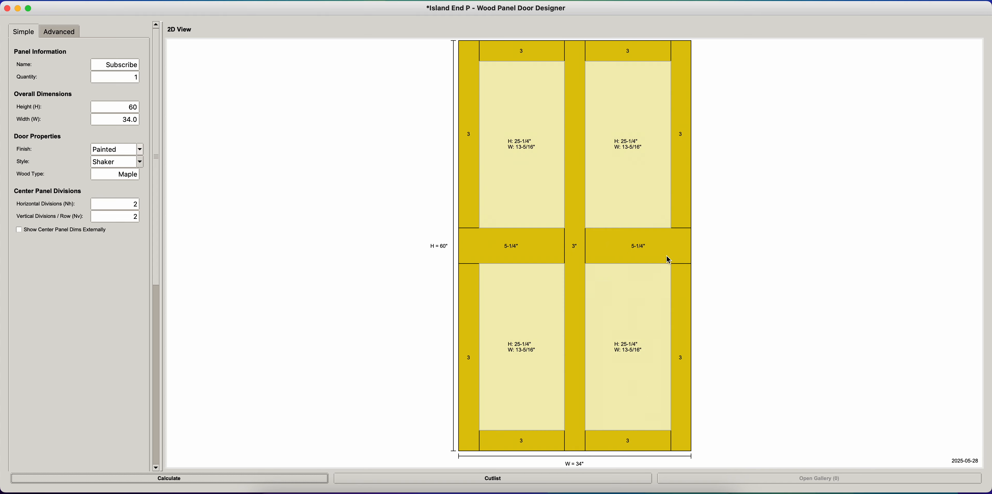
- Change the top rail's dominant style to Rails Dominant
{"action": "left_click", "coordinate": [667, 51]}
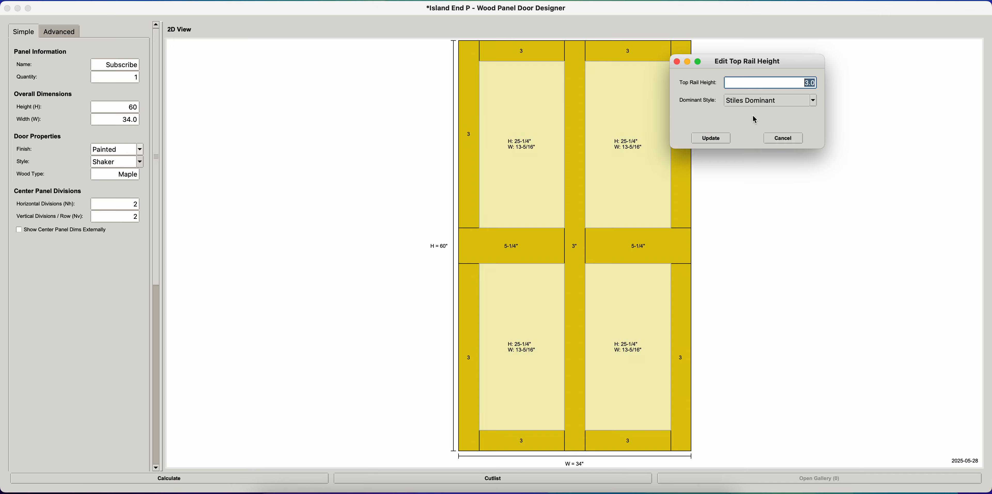
{"action": "left_click", "coordinate": [779, 101]}
{"action": "left_click", "coordinate": [764, 121]}
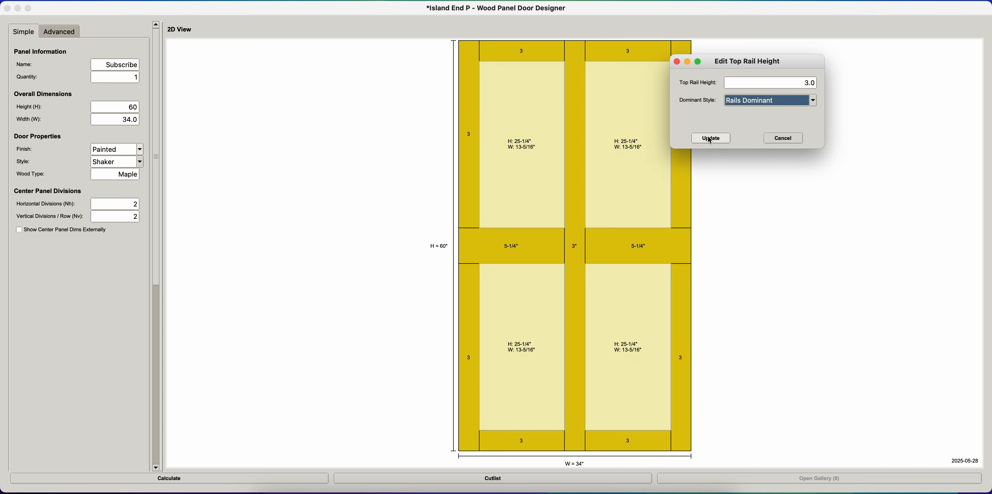
{"action": "left_click", "coordinate": [710, 138]}
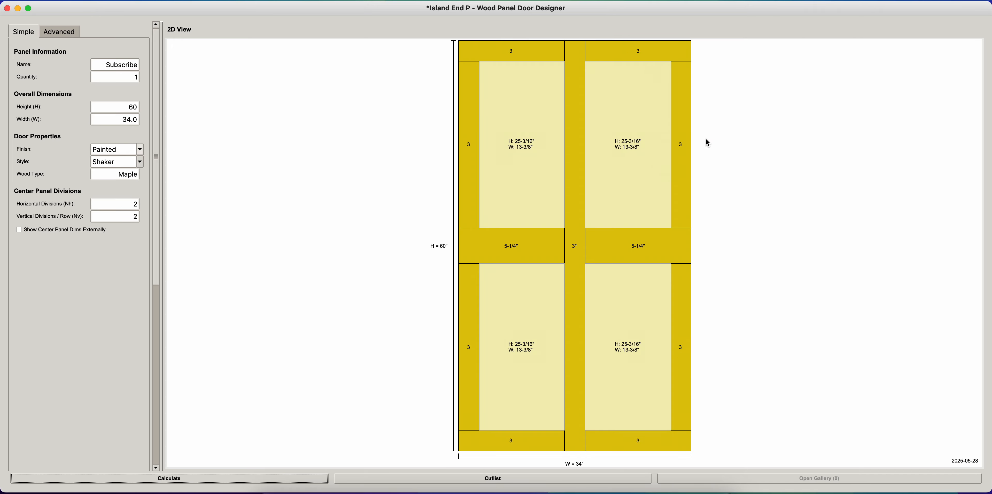
{"action": "left_click", "coordinate": [681, 111]}
{"action": "left_click", "coordinate": [801, 203]}
{"action": "left_click", "coordinate": [677, 54]}
{"action": "left_click", "coordinate": [789, 140]}
- Generate the cutlist for the Subscribe panel, enlarge its drawing preview and close the summary
{"action": "left_click", "coordinate": [560, 481]}
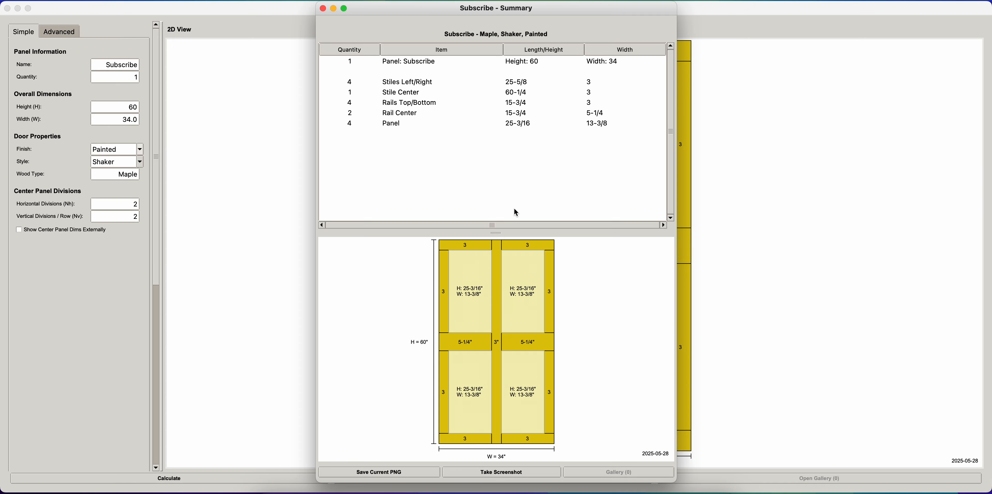
{"action": "left_click_drag", "start_coordinate": [492, 230], "coordinate": [493, 149]}
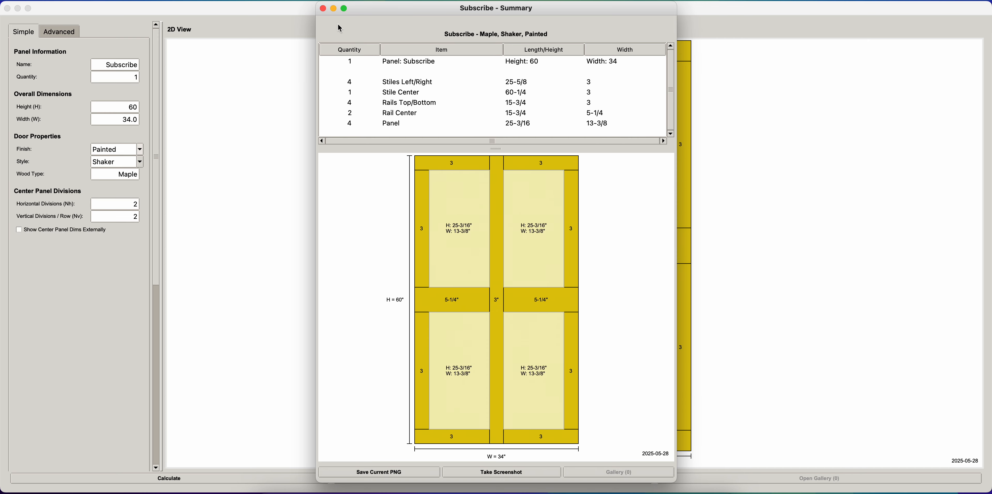
{"action": "left_click", "coordinate": [322, 8]}
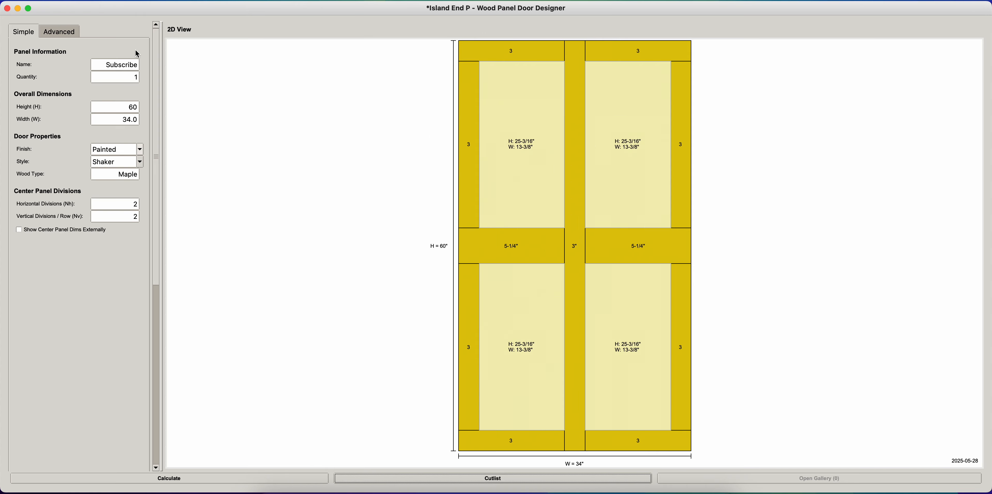
- Show the advanced door settings and widen the settings area so the full field values fit
{"action": "left_click", "coordinate": [66, 34]}
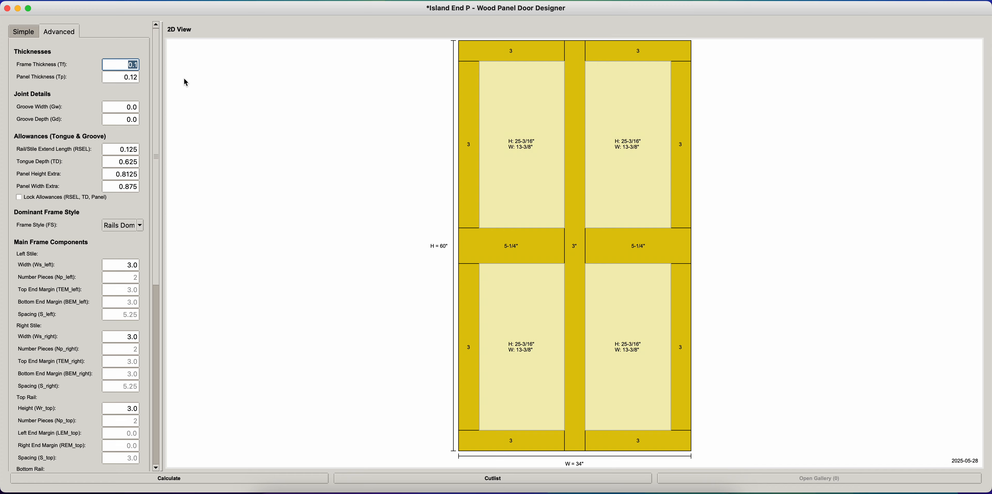
{"action": "left_click_drag", "start_coordinate": [158, 96], "coordinate": [165, 78]}
{"action": "left_click_drag", "start_coordinate": [163, 79], "coordinate": [208, 109]}
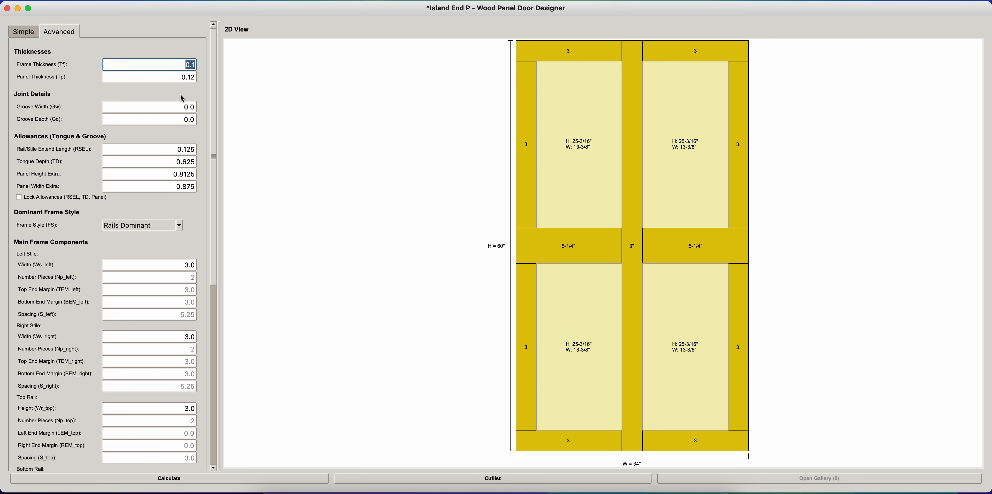
- Check the frame and panel thickness fields, then view the Subscribe panel's cutlist summary and close it
{"action": "left_click", "coordinate": [186, 65]}
{"action": "left_click_drag", "start_coordinate": [186, 65], "coordinate": [200, 69]}
{"action": "left_click", "coordinate": [186, 78]}
{"action": "left_click", "coordinate": [557, 477]}
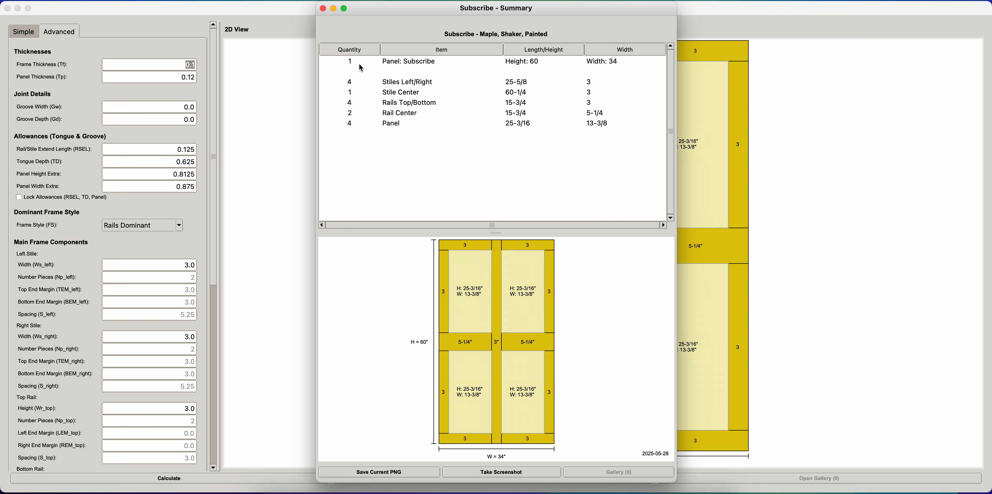
{"action": "left_click", "coordinate": [323, 9]}
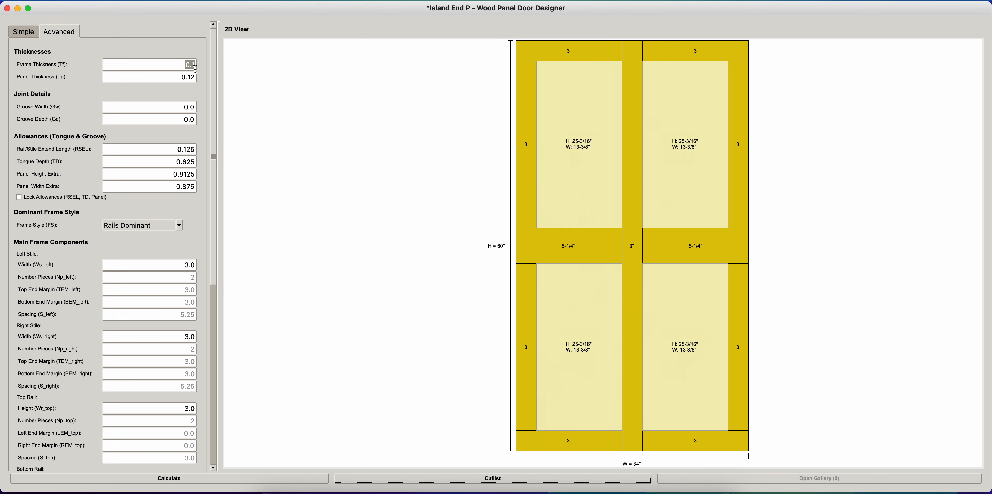
- Set both the frame thickness and the panel thickness to 0
{"action": "left_click", "coordinate": [184, 65]}
{"action": "type", "text": "0"}
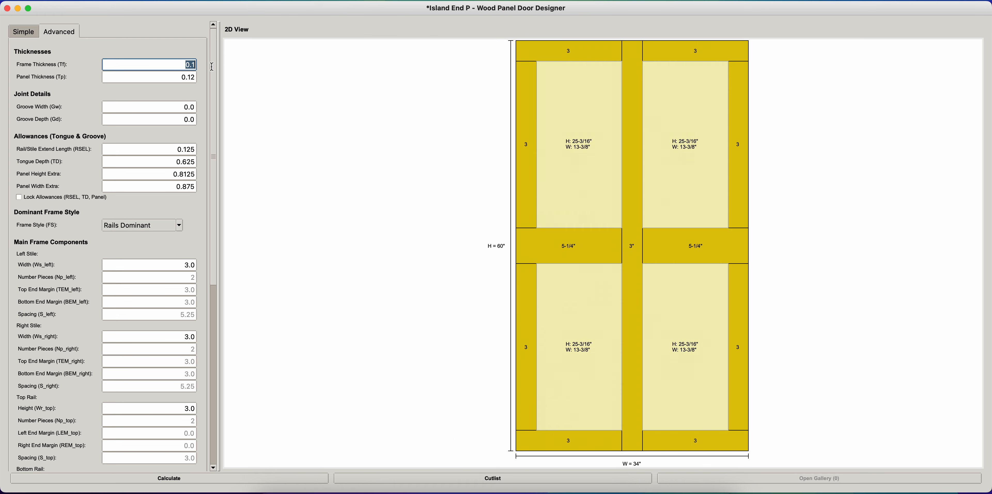
{"action": "key", "text": "Tab"}
{"action": "type", "text": "0"}
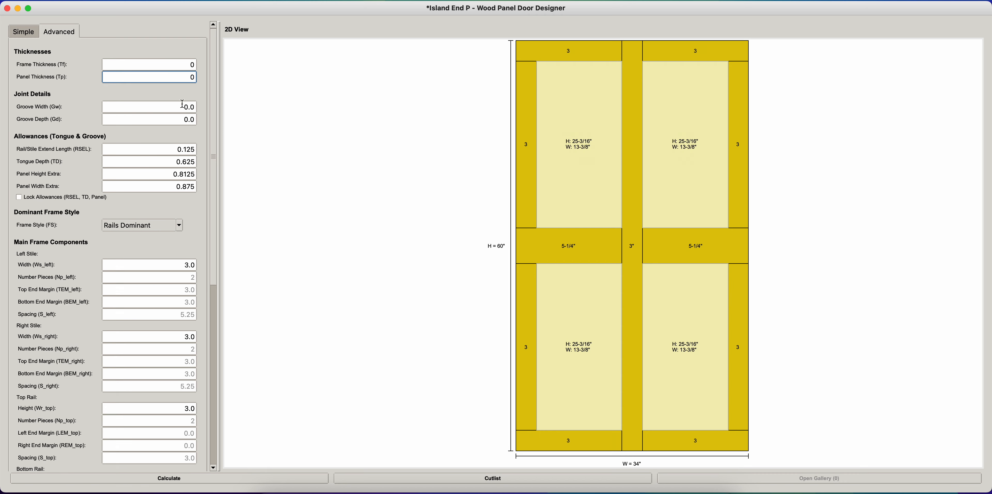
- Examine the groove width and depth, rail/stile extend length, tongue depth and extra panel height and width allowances
{"action": "left_click", "coordinate": [183, 109]}
{"action": "left_click", "coordinate": [180, 120]}
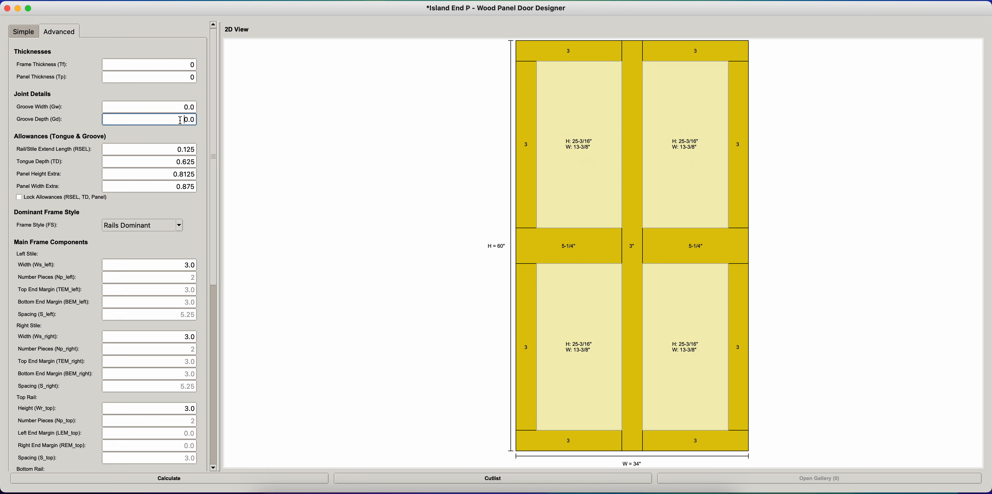
{"action": "left_click", "coordinate": [176, 149]}
{"action": "left_click", "coordinate": [179, 162]}
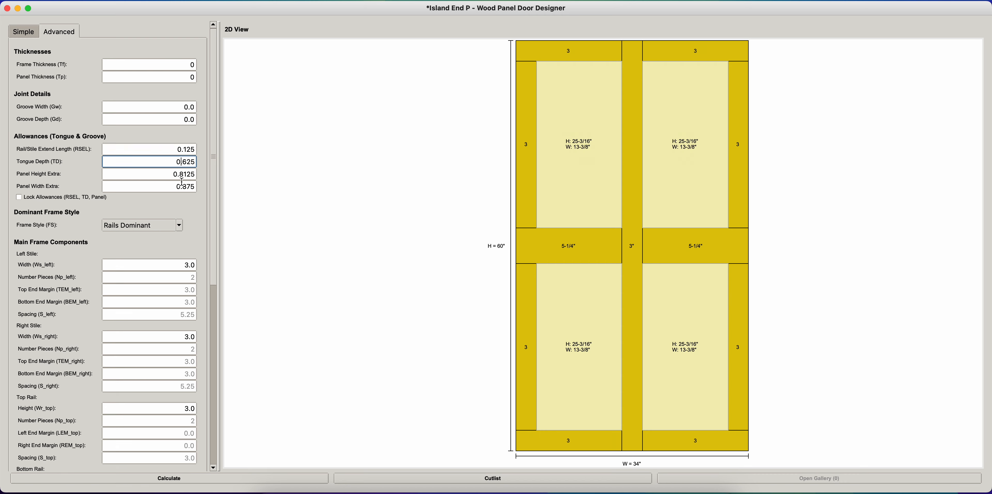
{"action": "left_click", "coordinate": [181, 187]}
{"action": "left_click", "coordinate": [180, 174]}
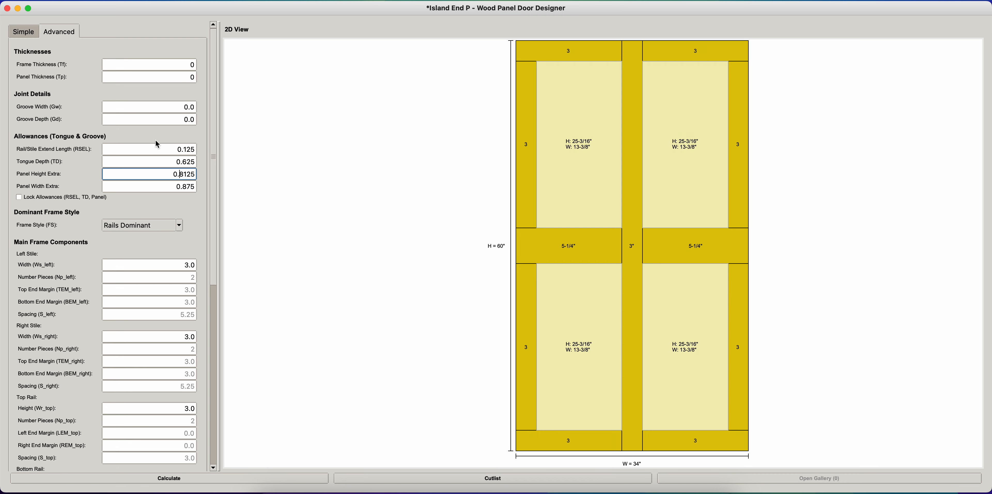
{"action": "left_click", "coordinate": [169, 151]}
{"action": "left_click", "coordinate": [166, 162]}
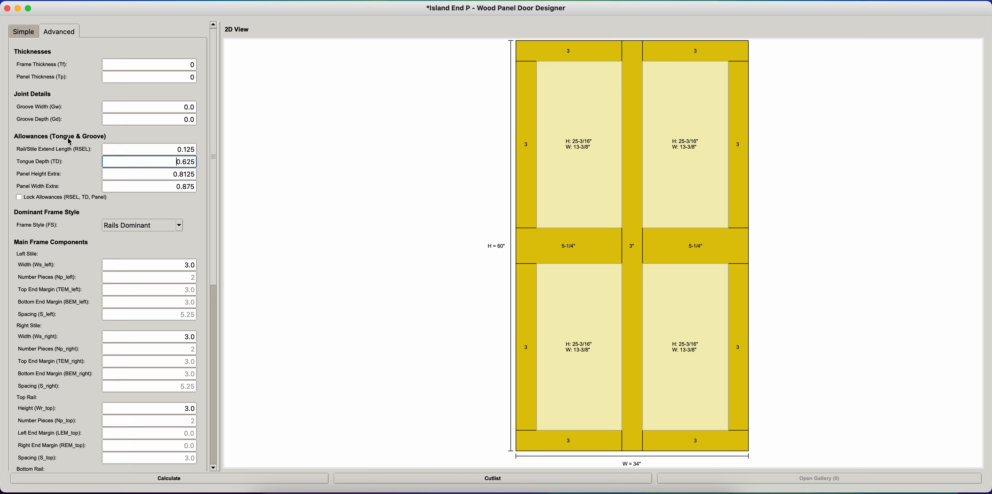
{"action": "left_click", "coordinate": [166, 151]}
{"action": "left_click", "coordinate": [170, 162]}
{"action": "key", "text": "Tab"}
{"action": "key", "text": "Tab"}
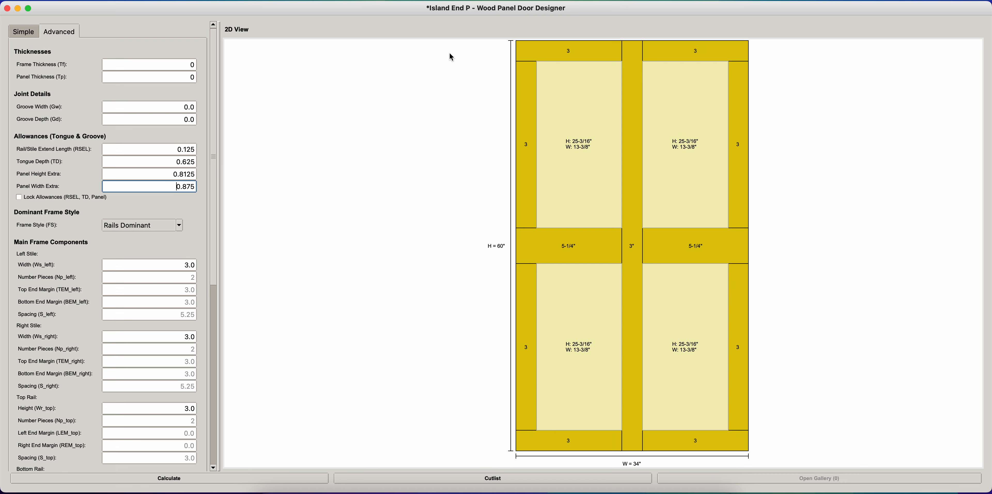
- Load the premade Doors panel and select its rail/stile extend length value for inspection
{"action": "left_click", "coordinate": [129, 1]}
{"action": "left_click", "coordinate": [145, 24]}
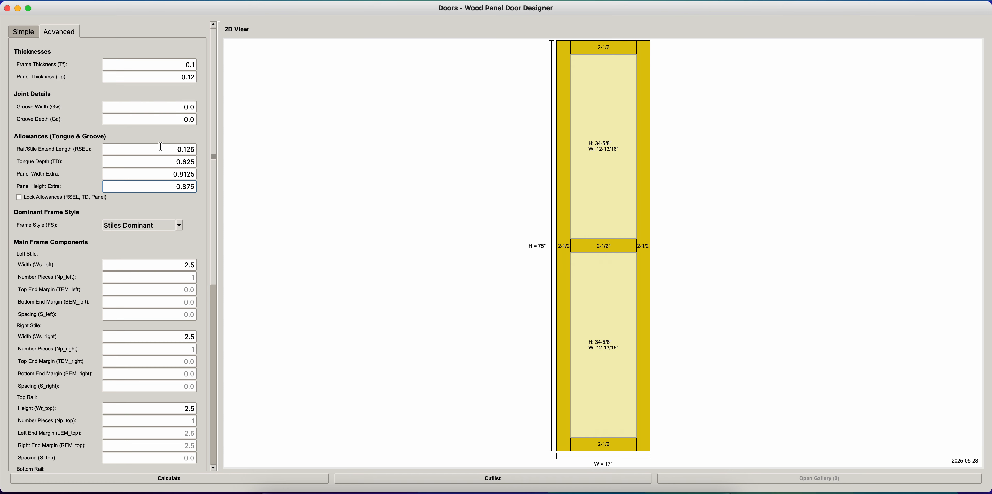
{"action": "left_click_drag", "start_coordinate": [108, 151], "coordinate": [201, 149]}
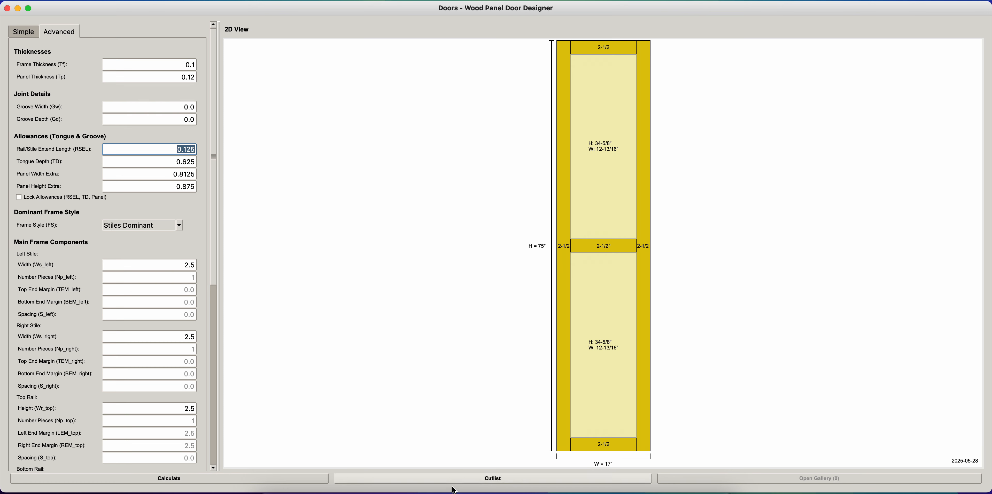
- Generate the Doors panel's cutlist, place its summary beside the allowance settings and resize the parts table to show every row
{"action": "left_click", "coordinate": [487, 483]}
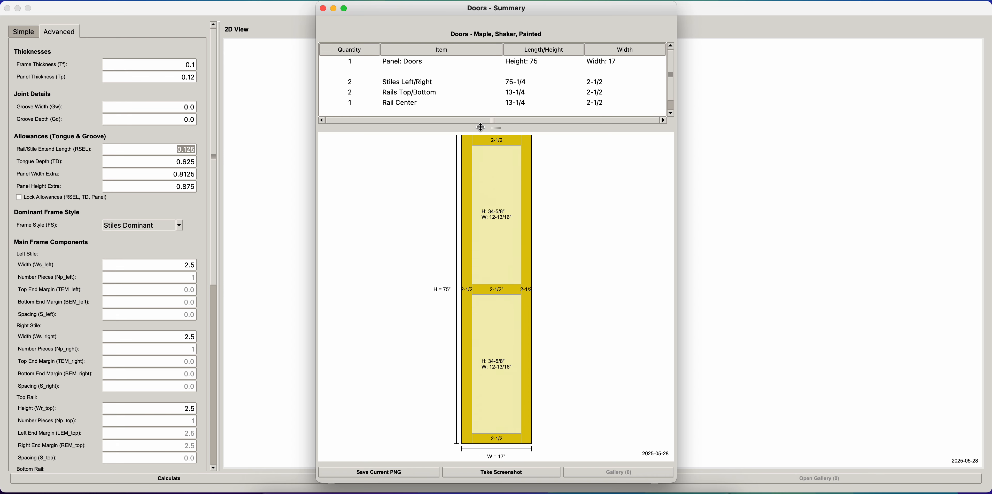
{"action": "mouse_move", "coordinate": [496, 233]}
{"action": "left_mouse_down"}
{"action": "mouse_move", "coordinate": [496, 129]}
{"action": "mouse_move", "coordinate": [496, 139]}
{"action": "left_mouse_up"}
{"action": "left_click_drag", "start_coordinate": [410, 10], "coordinate": [537, 19]}
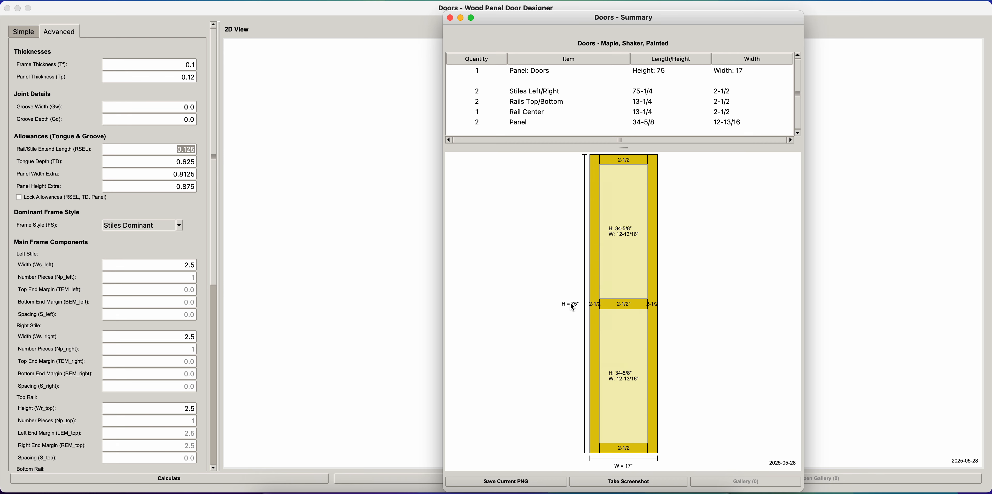
{"action": "left_click_drag", "start_coordinate": [624, 148], "coordinate": [623, 160]}
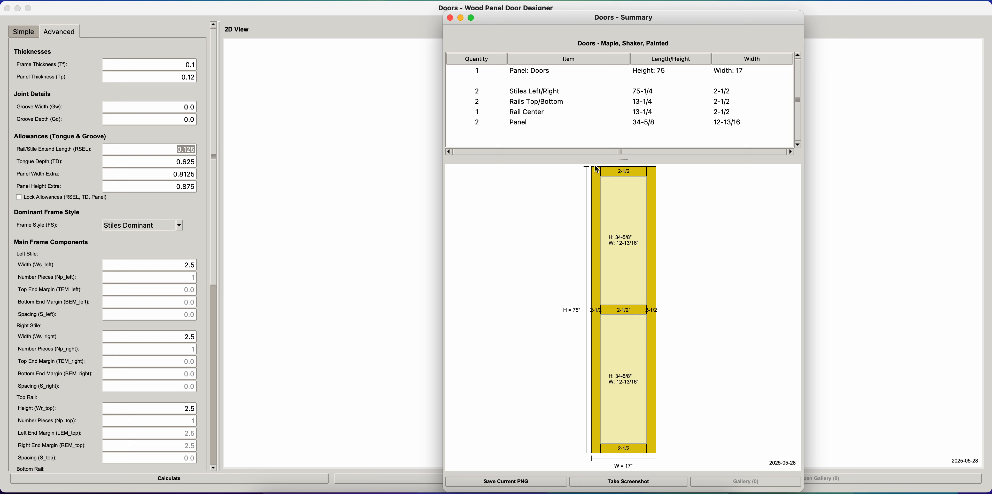
- Highlight the Stiles Left/Right row in the cutlist summary to examine its length, and close the summary
{"action": "left_click", "coordinate": [651, 97]}
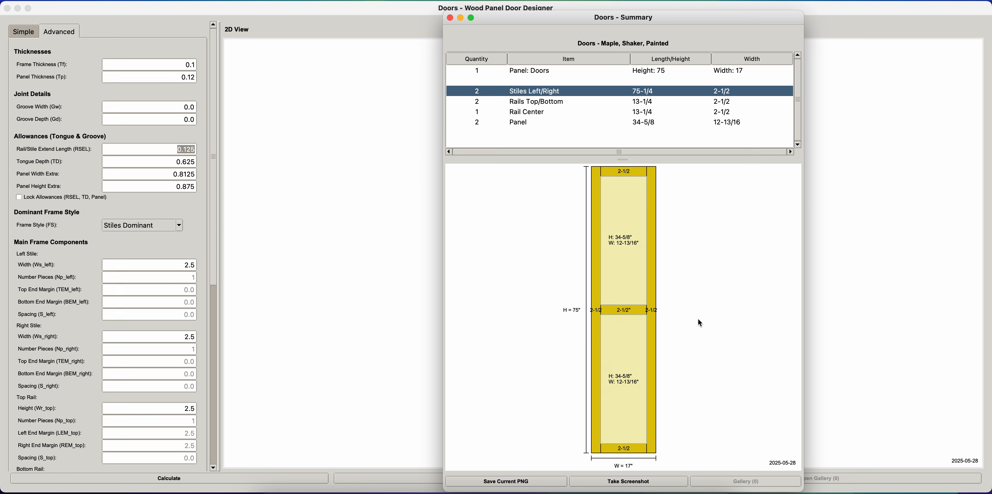
{"action": "left_click", "coordinate": [449, 18]}
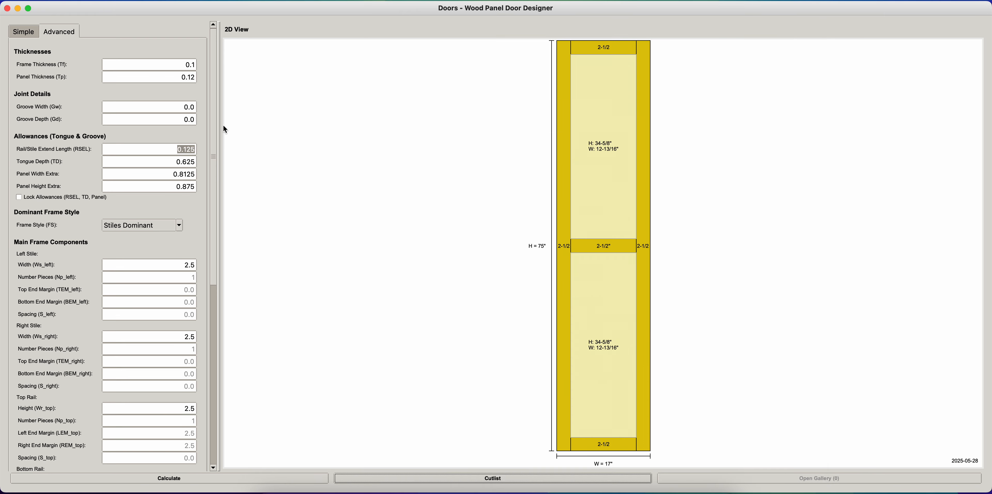
- Set the rail/stile extend length to 0 and recalculate the Doors panel
{"action": "left_click_drag", "start_coordinate": [190, 149], "coordinate": [206, 148]}
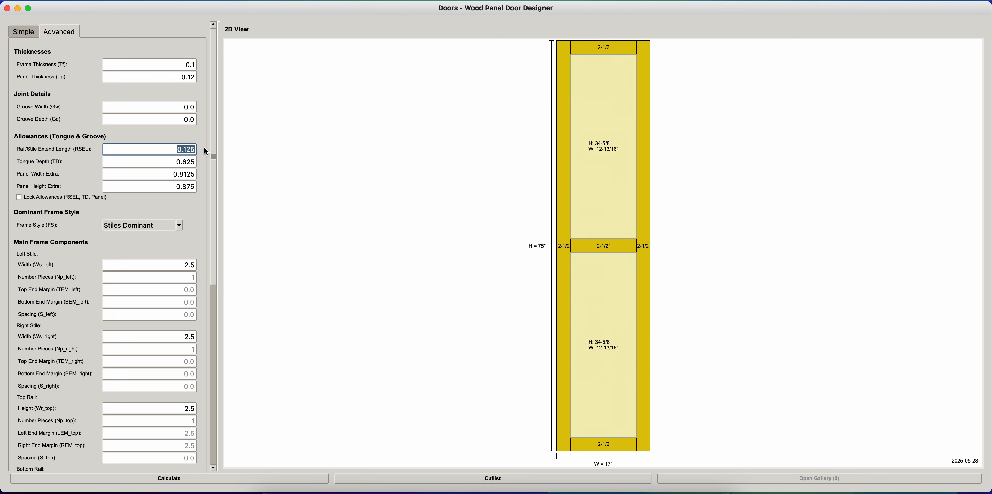
{"action": "key", "text": "BackSpace"}
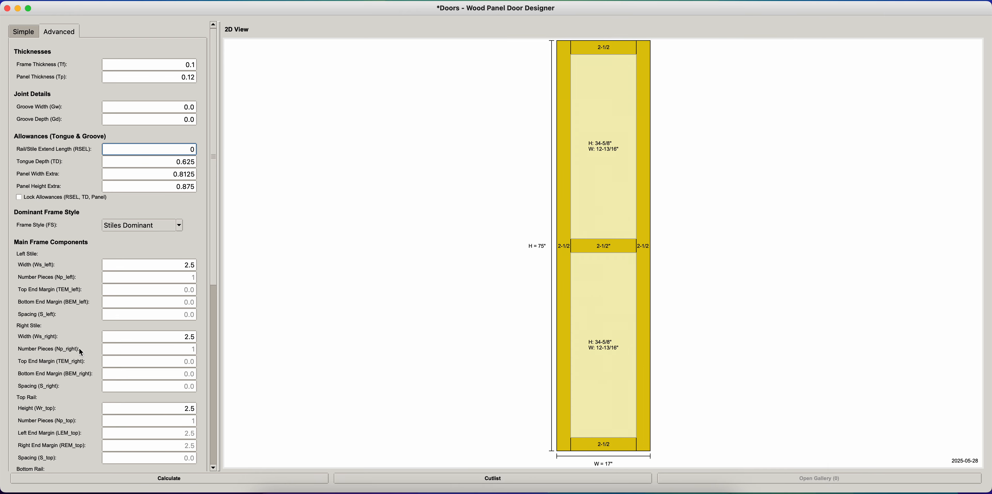
{"action": "left_click", "coordinate": [177, 478]}
- Generate the cutlist, highlight its Stiles Left/Right row to compare the length, and close the summary
{"action": "left_click", "coordinate": [536, 481]}
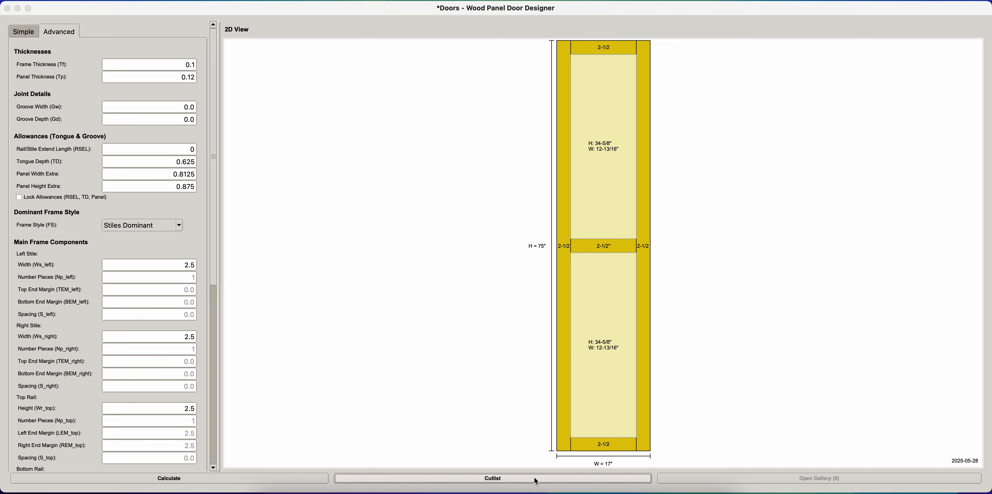
{"action": "left_click", "coordinate": [509, 82]}
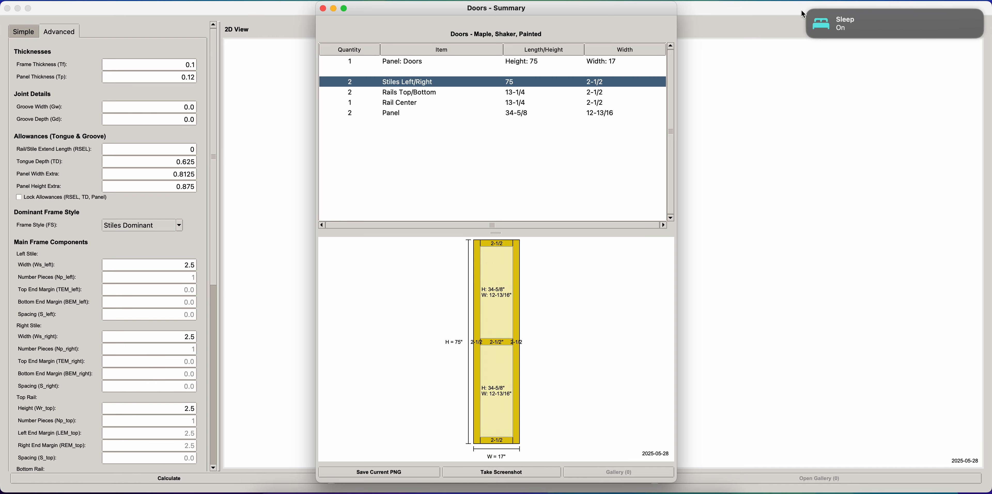
{"action": "left_click", "coordinate": [808, 13]}
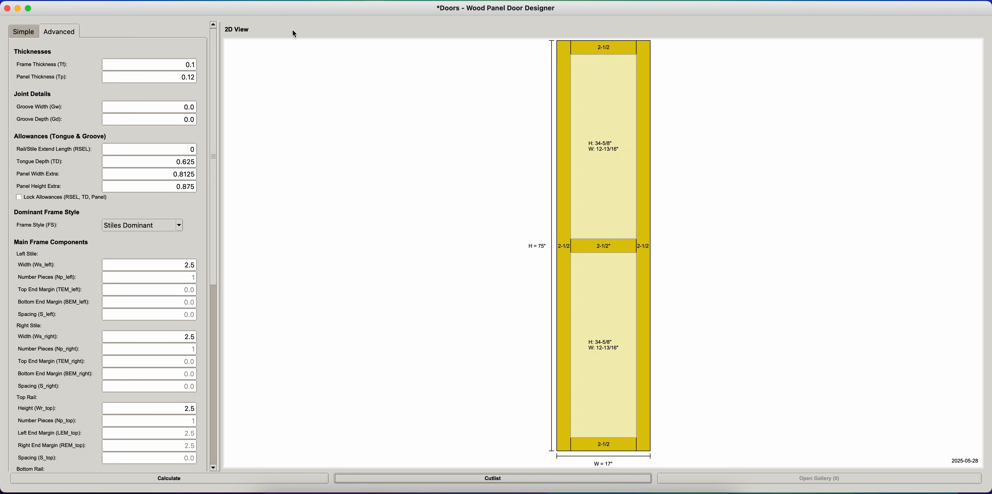
{"action": "left_click", "coordinate": [324, 8]}
- Set the rail/stile extend length to 0.125
{"action": "left_click", "coordinate": [190, 147]}
{"action": "type", "text": "0"}
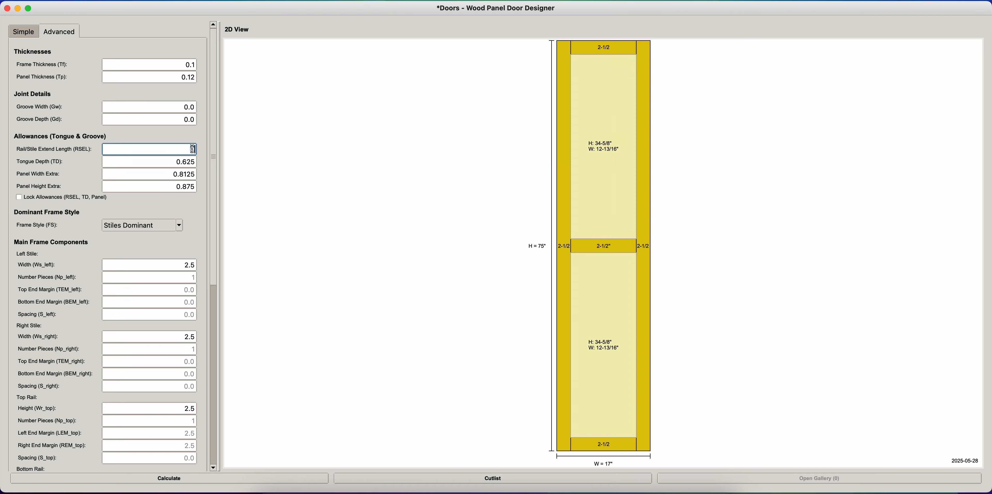
{"action": "type", "text": ".125"}
{"action": "left_click", "coordinate": [174, 173]}
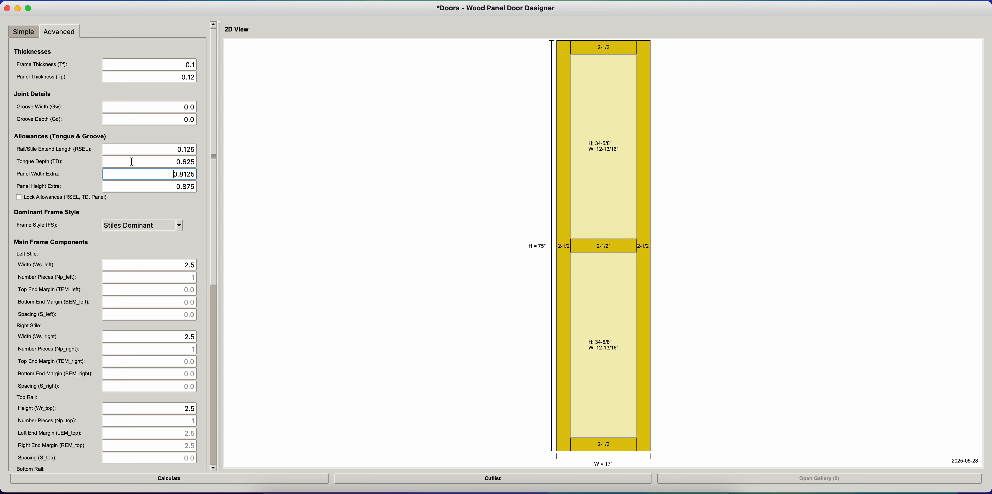
- Select the tongue depth value and compare it with the rail lengths in a new cutlist summary, shrinking its parts table to enlarge the drawing
{"action": "double_click", "coordinate": [132, 161]}
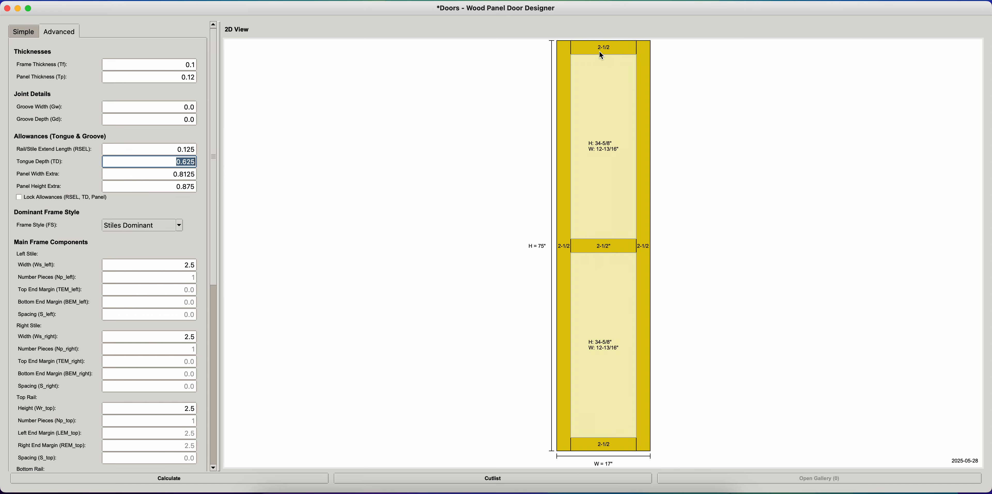
{"action": "left_click", "coordinate": [475, 479]}
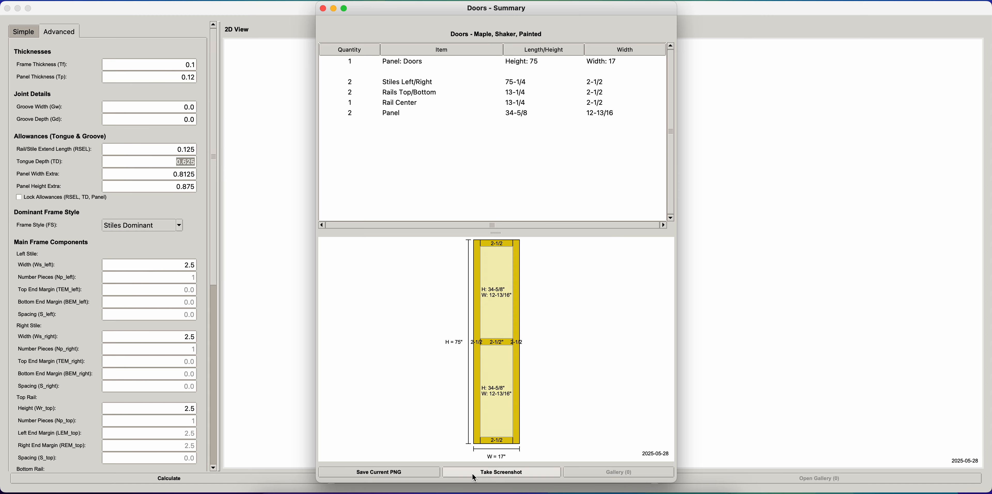
{"action": "left_click", "coordinate": [188, 165]}
{"action": "left_click_drag", "start_coordinate": [189, 165], "coordinate": [192, 165]}
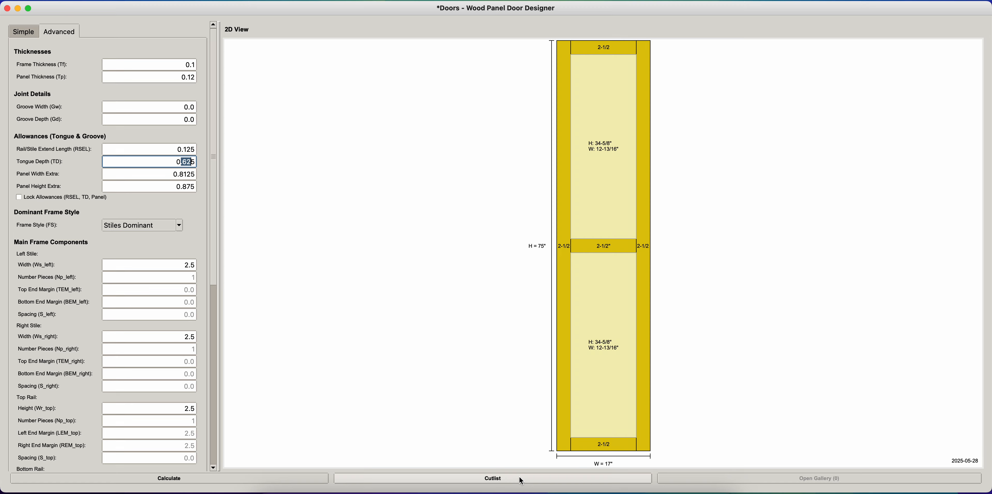
{"action": "left_click", "coordinate": [535, 478]}
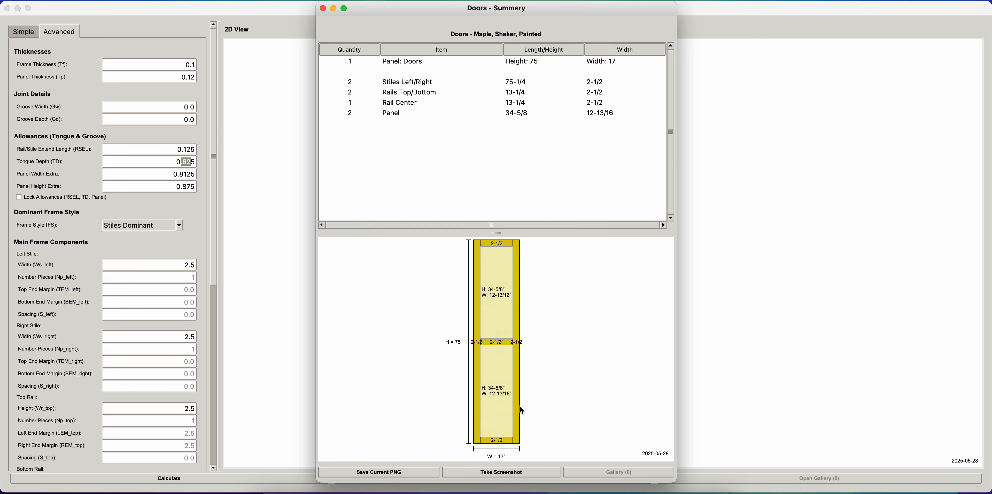
{"action": "left_click_drag", "start_coordinate": [547, 14], "coordinate": [525, 15]}
{"action": "left_click_drag", "start_coordinate": [505, 238], "coordinate": [498, 143]}
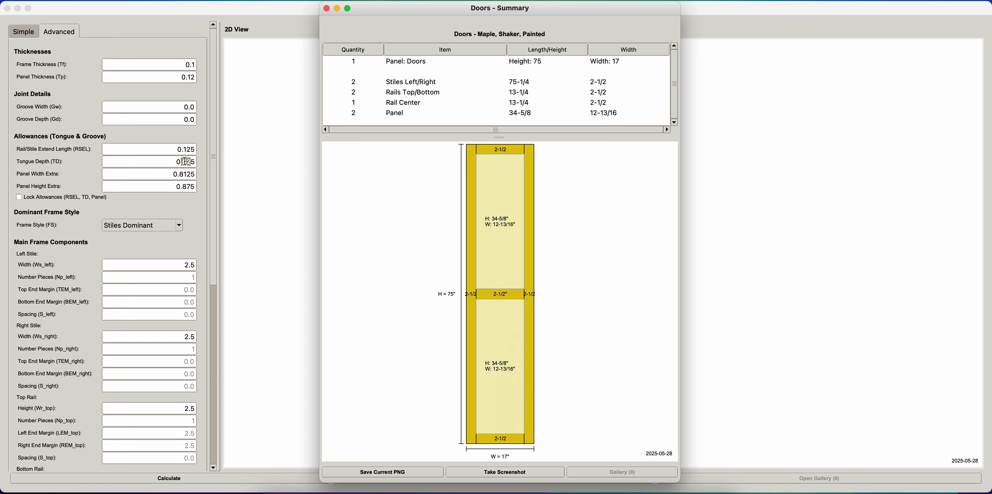
{"action": "left_click_drag", "start_coordinate": [185, 161], "coordinate": [192, 163]}
{"action": "left_click_drag", "start_coordinate": [498, 135], "coordinate": [497, 138]}
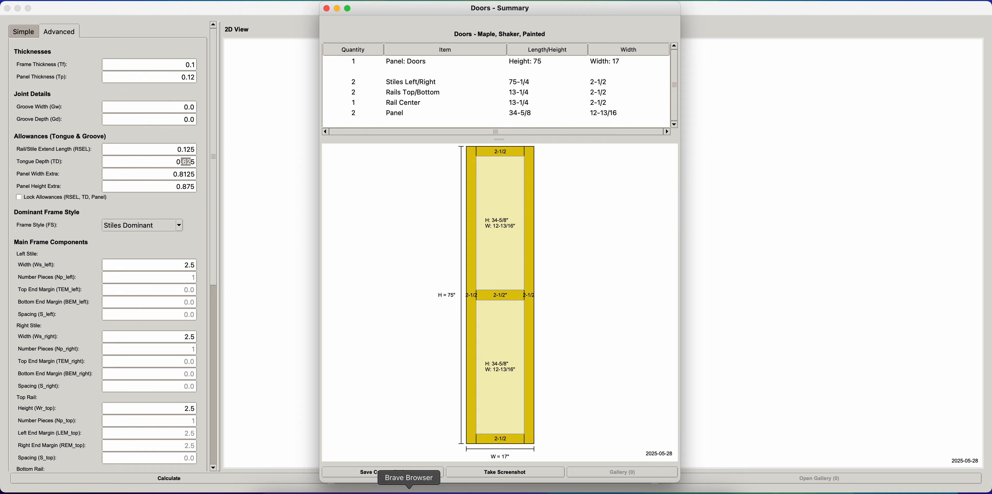
- Switch to the Brave browser, examine the reference images of assembled doors and the labelled rail, stile and tongue diagram, and return to the cutlist
{"action": "left_click", "coordinate": [408, 491]}
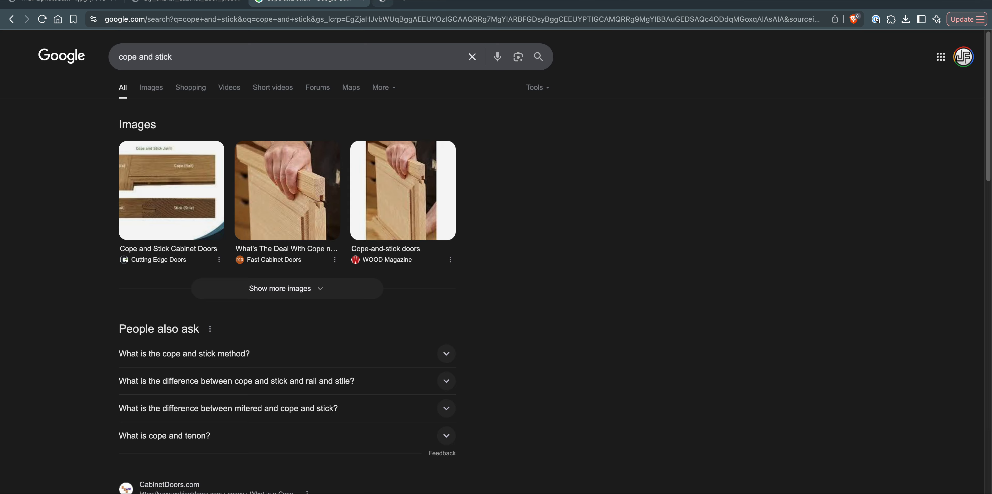
{"action": "left_click", "coordinate": [347, 3]}
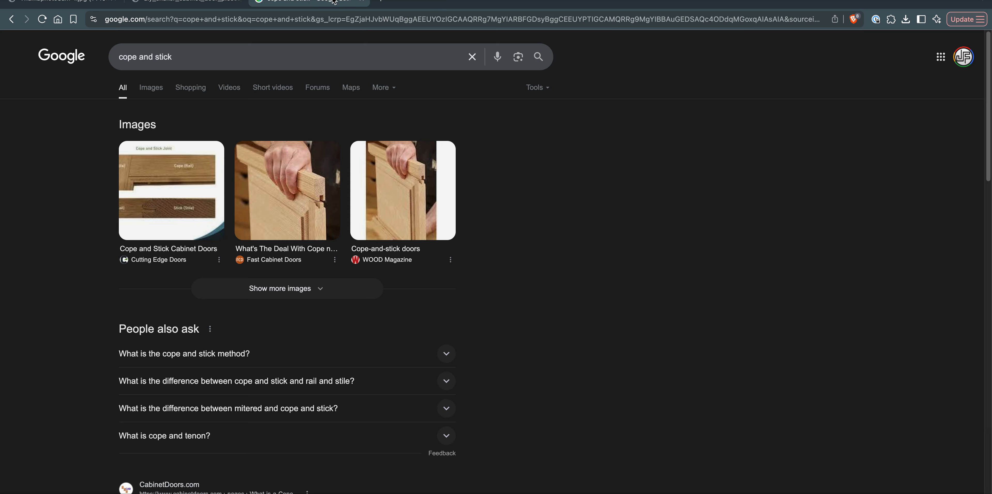
{"action": "left_click", "coordinate": [361, 1]}
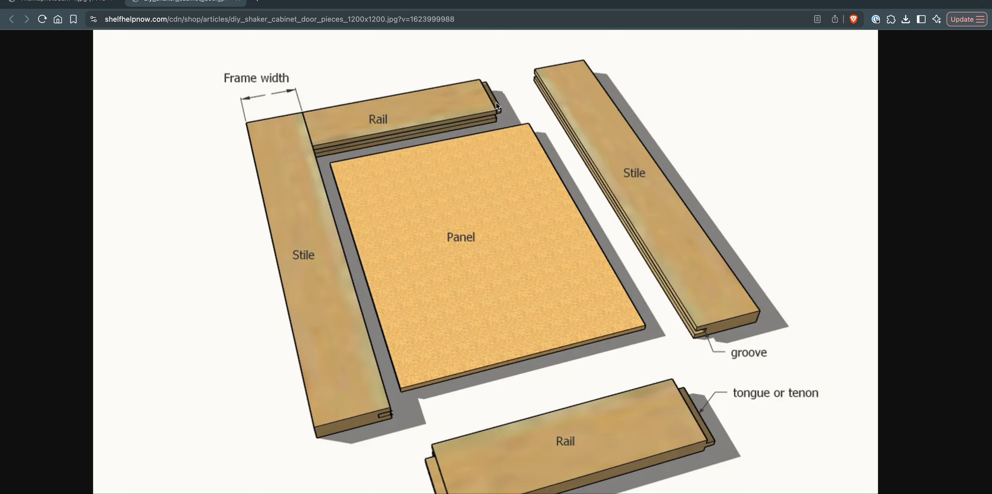
{"action": "left_click", "coordinate": [96, 2]}
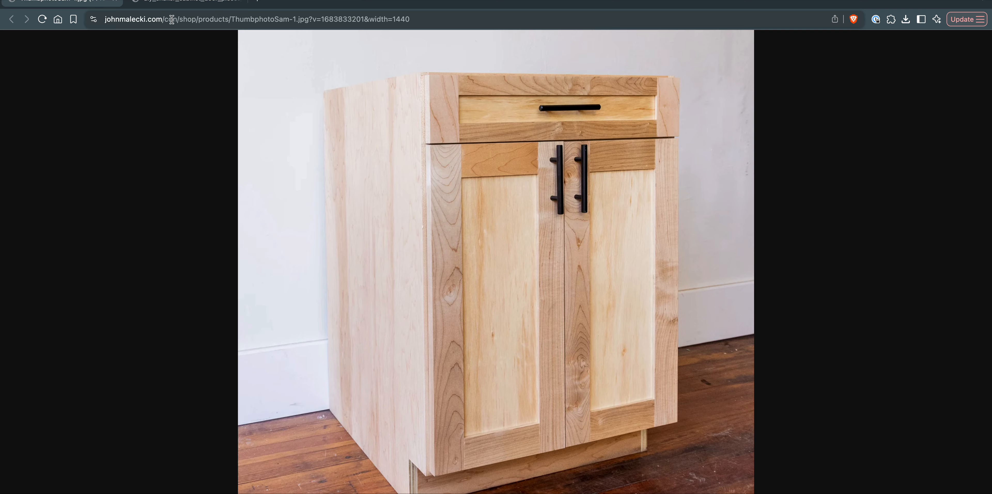
{"action": "left_click", "coordinate": [174, 3]}
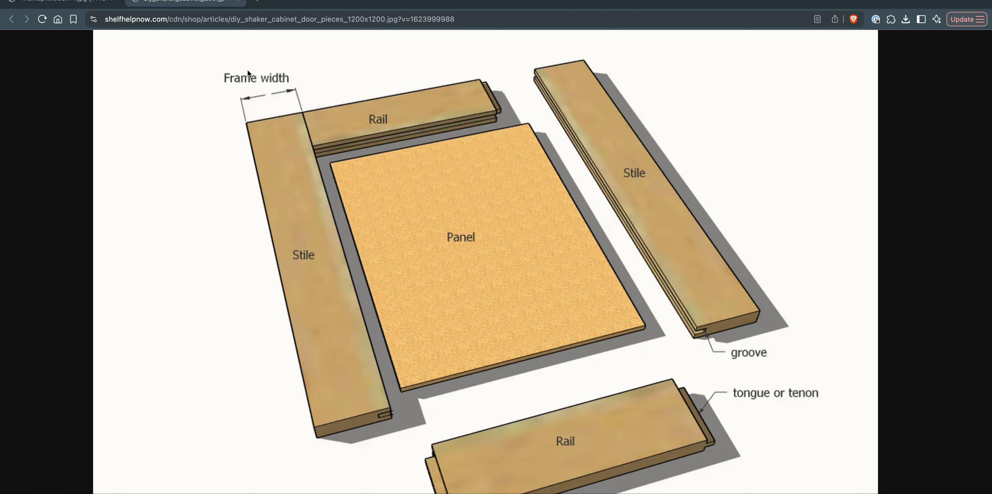
{"action": "key", "text": "ctrl+Left"}
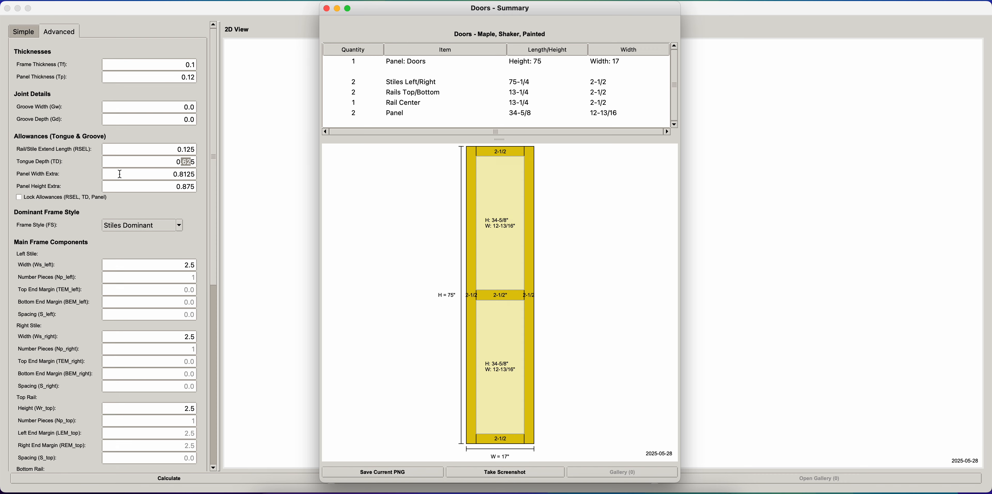
- Close the summary and inspect the extra panel height, extra panel width and center assembly settings, leaving them unedited
{"action": "left_click", "coordinate": [326, 8]}
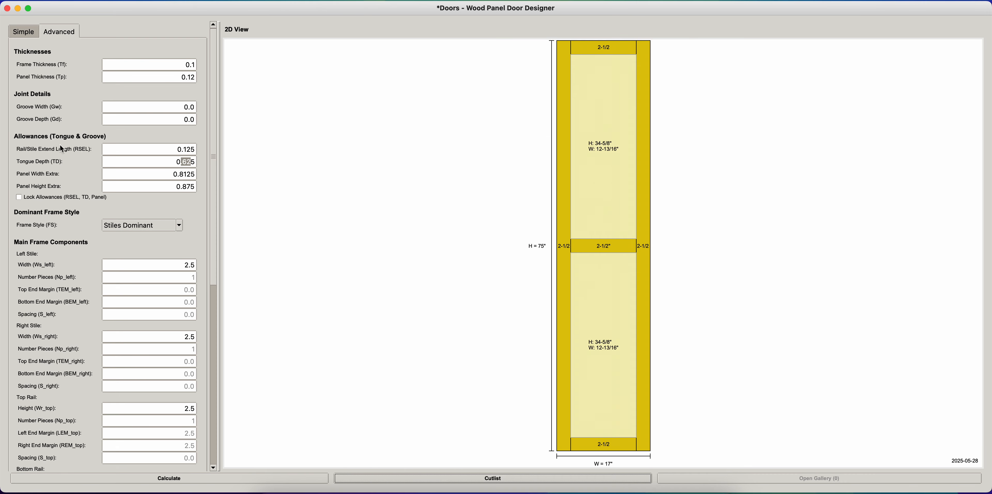
{"action": "left_click_drag", "start_coordinate": [164, 176], "coordinate": [200, 189]}
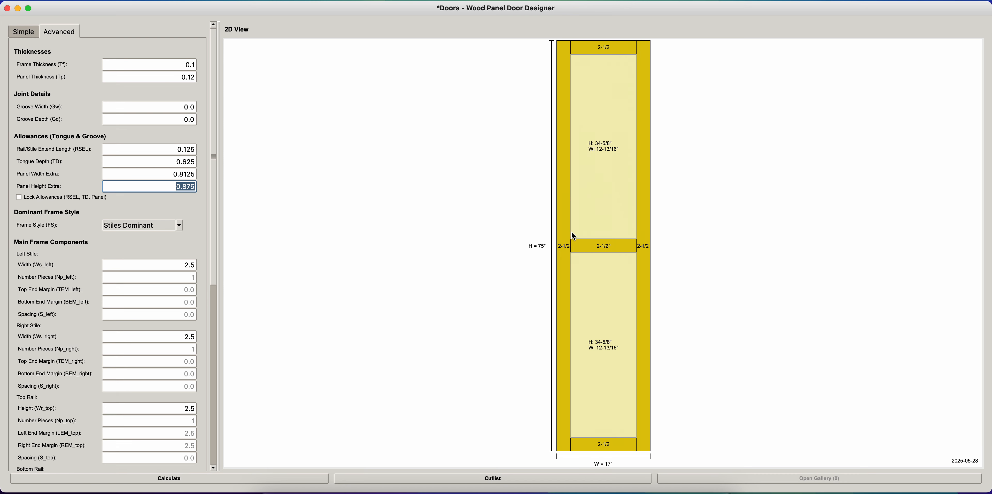
{"action": "left_click_drag", "start_coordinate": [152, 170], "coordinate": [199, 177]}
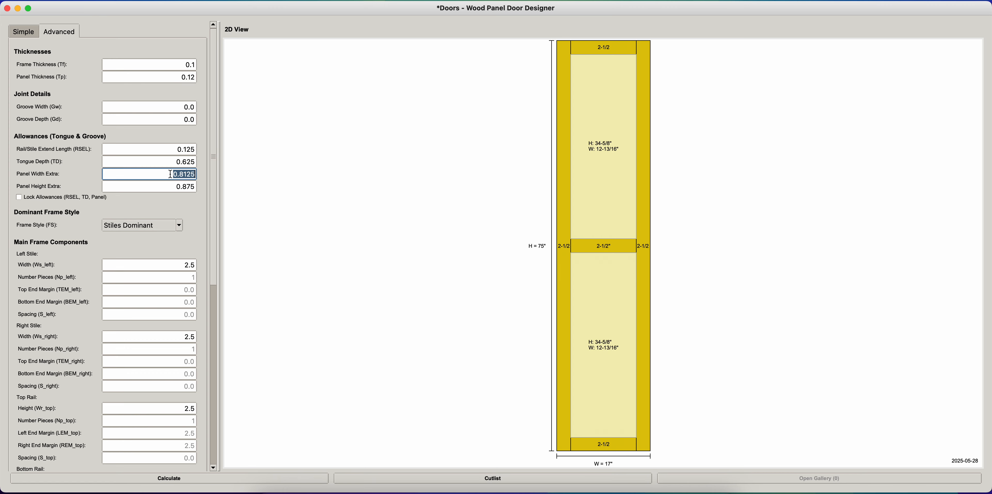
{"action": "left_click", "coordinate": [606, 218]}
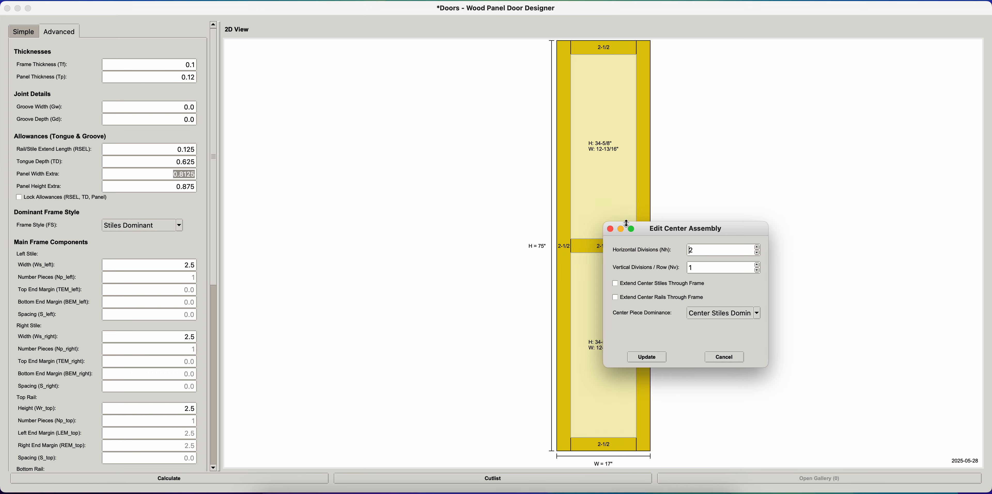
{"action": "left_click", "coordinate": [610, 229]}
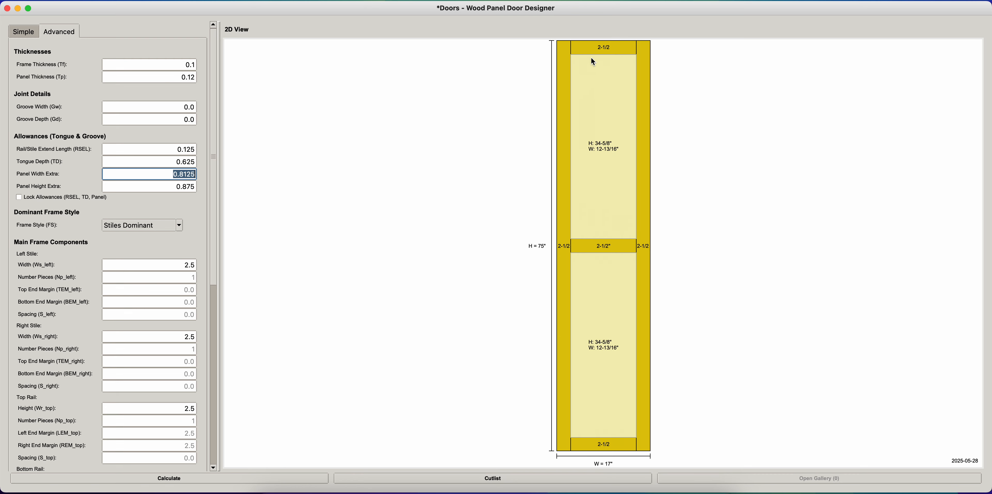
- Generate the cutlist again, shrink its parts table to examine the panel sizes against the drawing, and close the summary
{"action": "left_click", "coordinate": [496, 477]}
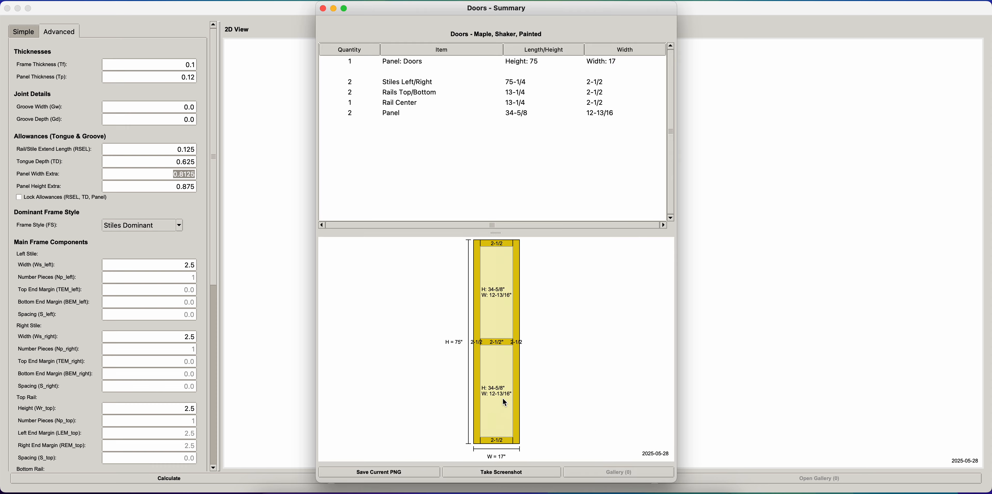
{"action": "left_click_drag", "start_coordinate": [487, 233], "coordinate": [487, 145]}
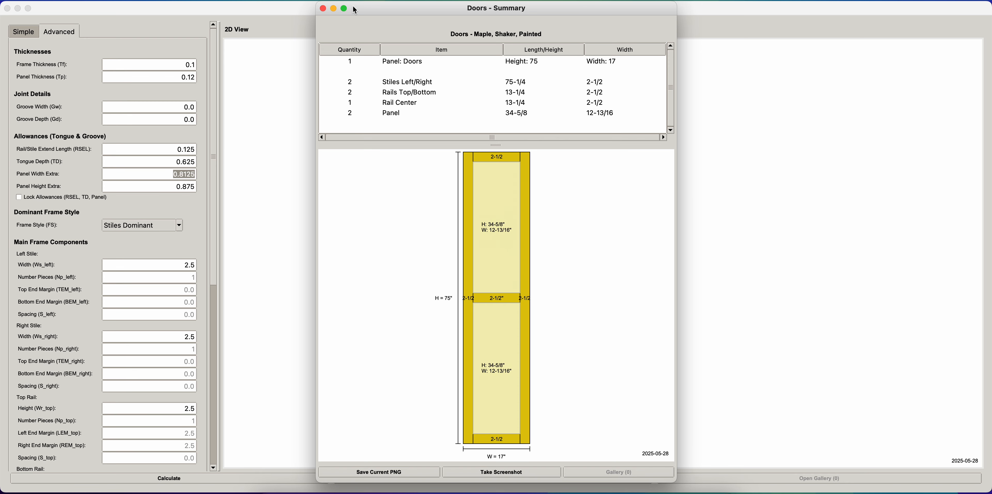
{"action": "left_click", "coordinate": [322, 8]}
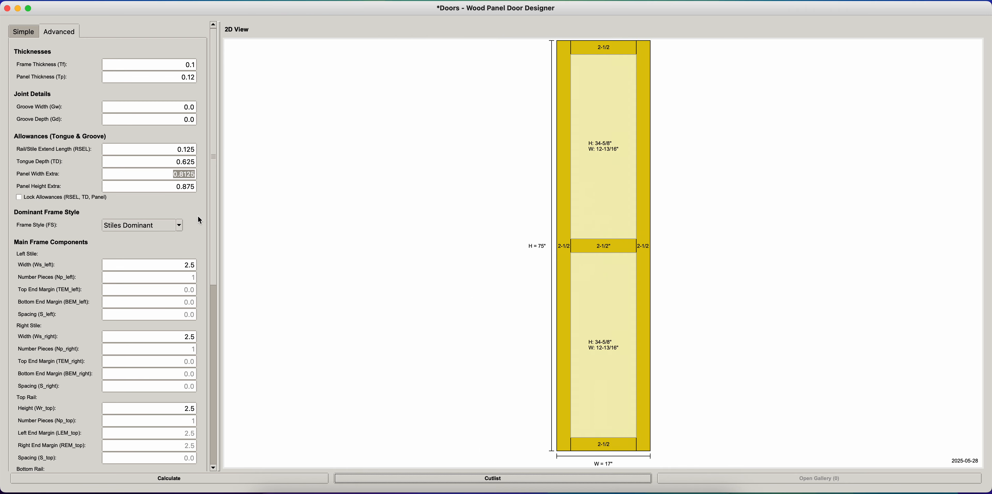
- Inspect the left stile's width and dominant style in its edit dialog, cancel it, and locate the matching width value in the advanced settings
{"action": "left_click_drag", "start_coordinate": [212, 221], "coordinate": [221, 168]}
{"action": "left_click", "coordinate": [565, 203]}
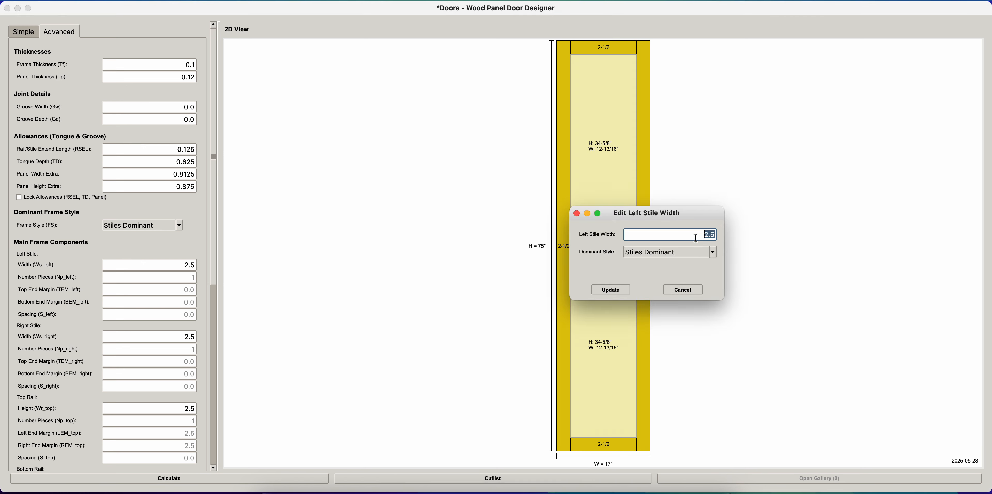
{"action": "left_click", "coordinate": [689, 294]}
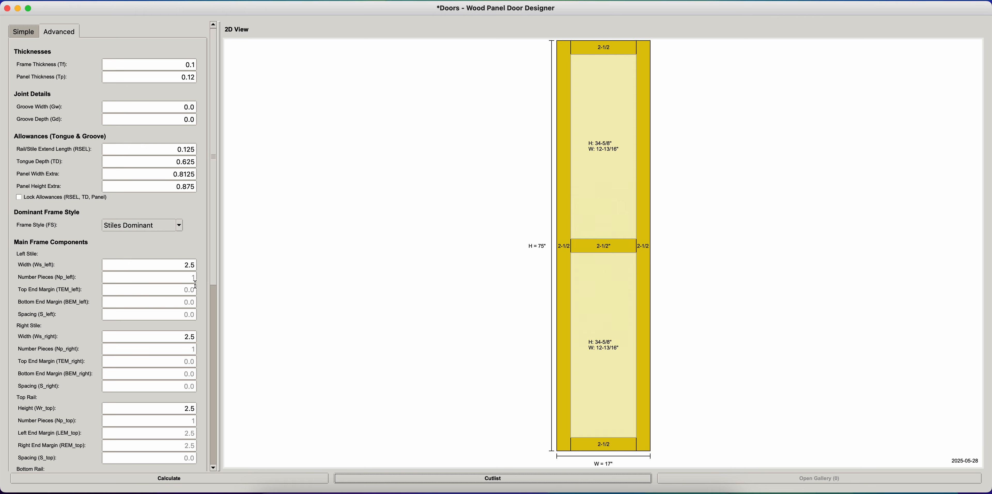
{"action": "left_click", "coordinate": [189, 265]}
{"action": "scroll", "coordinate": [215, 272], "scroll_direction": "down", "scroll_amount": 1}
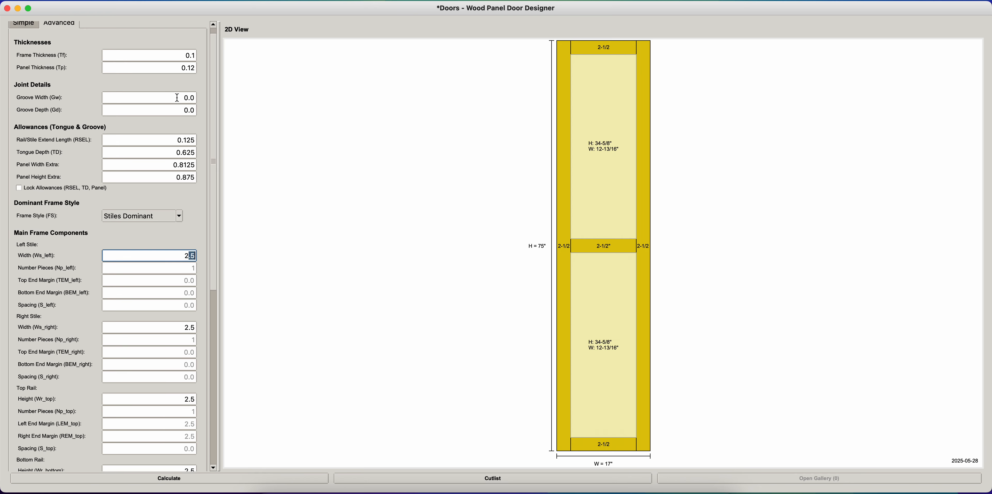
- Reload the premade Doors panel and replace it with the premade Cabinet End P panel
{"action": "left_click", "coordinate": [130, 3]}
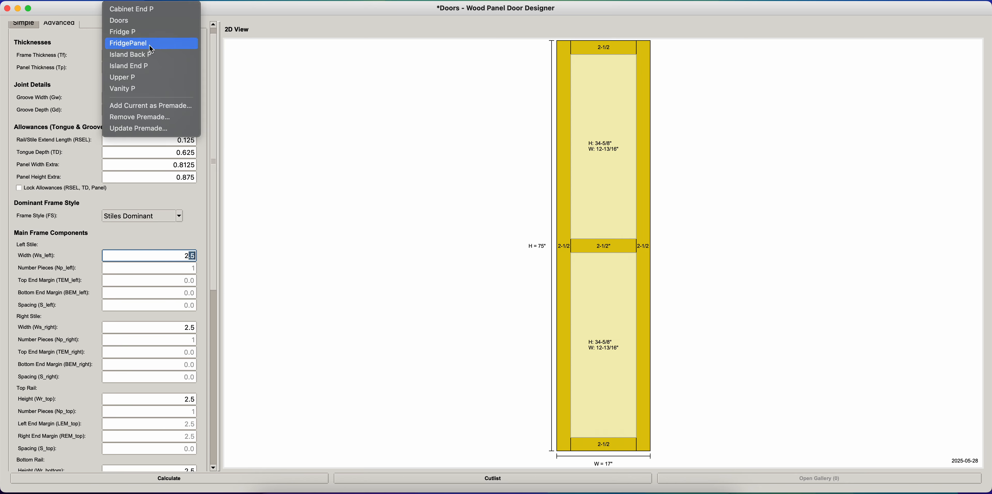
{"action": "left_click", "coordinate": [146, 24]}
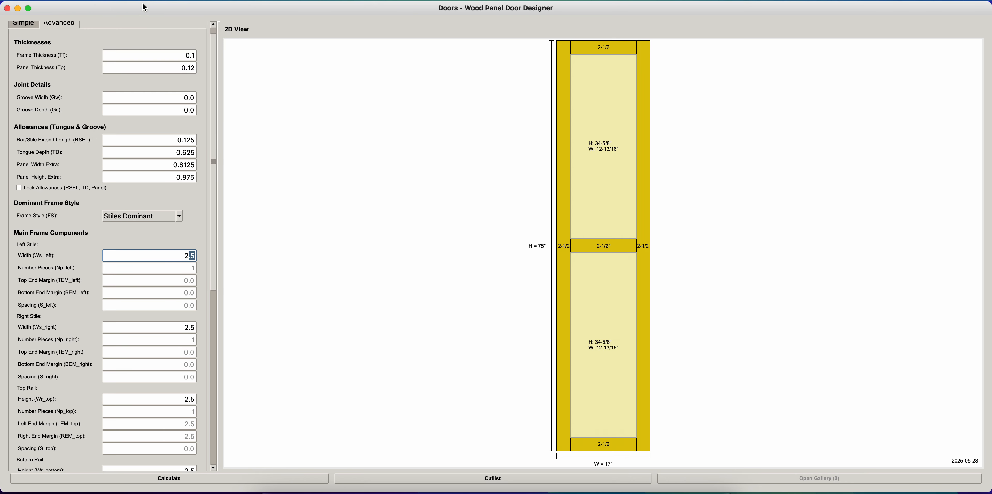
{"action": "left_click", "coordinate": [136, 4]}
{"action": "left_click", "coordinate": [133, 4]}
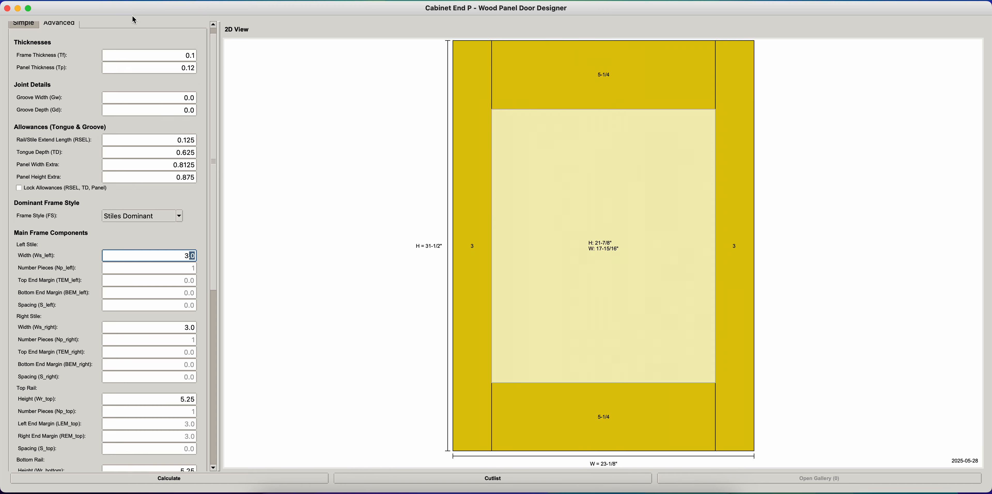
- Load the premade Island Back P panel, capture a screenshot of its cutlist with a shortened parts table, and close the summary
{"action": "left_click", "coordinate": [129, 3]}
{"action": "left_click", "coordinate": [134, 54]}
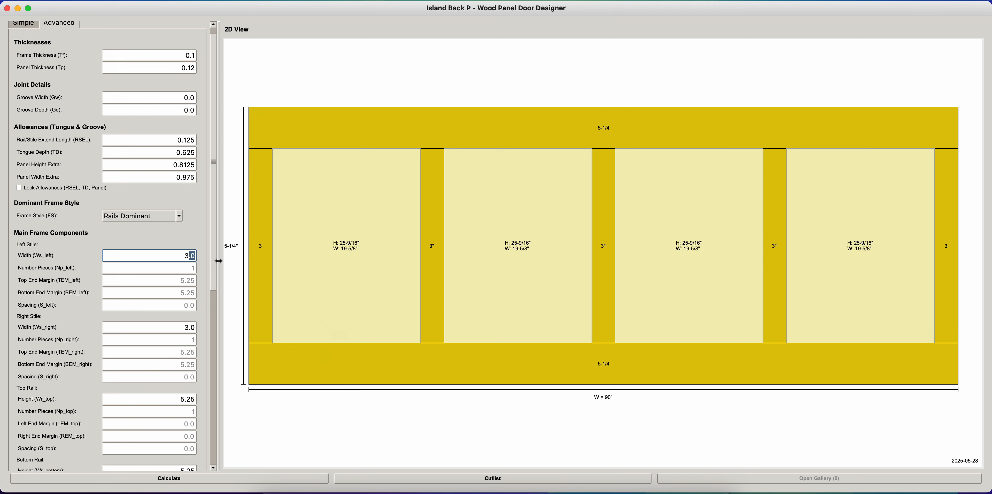
{"action": "left_click", "coordinate": [495, 479]}
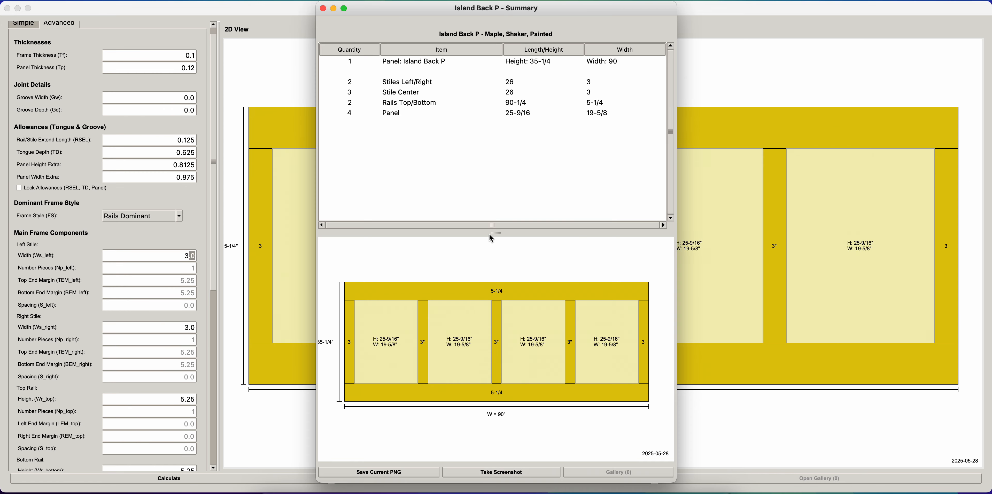
{"action": "left_click_drag", "start_coordinate": [491, 234], "coordinate": [494, 193]}
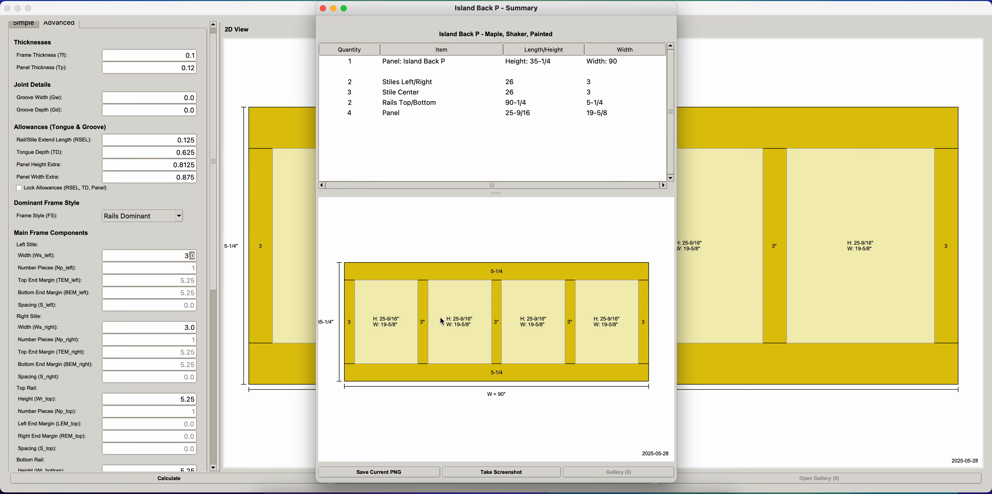
{"action": "left_click", "coordinate": [489, 477]}
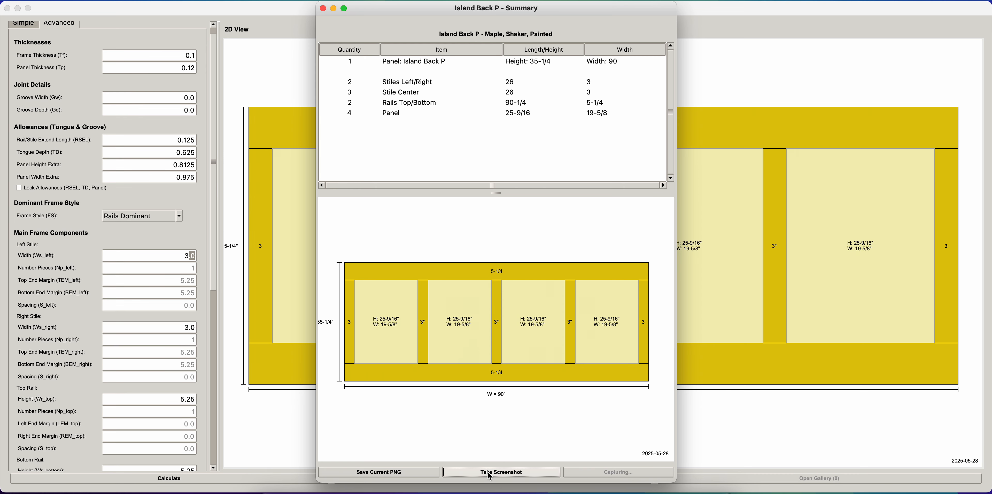
{"action": "left_click", "coordinate": [322, 8]}
- Load the premade FridgePanel and capture a screenshot of its cutlist summary
{"action": "left_click", "coordinate": [136, 0]}
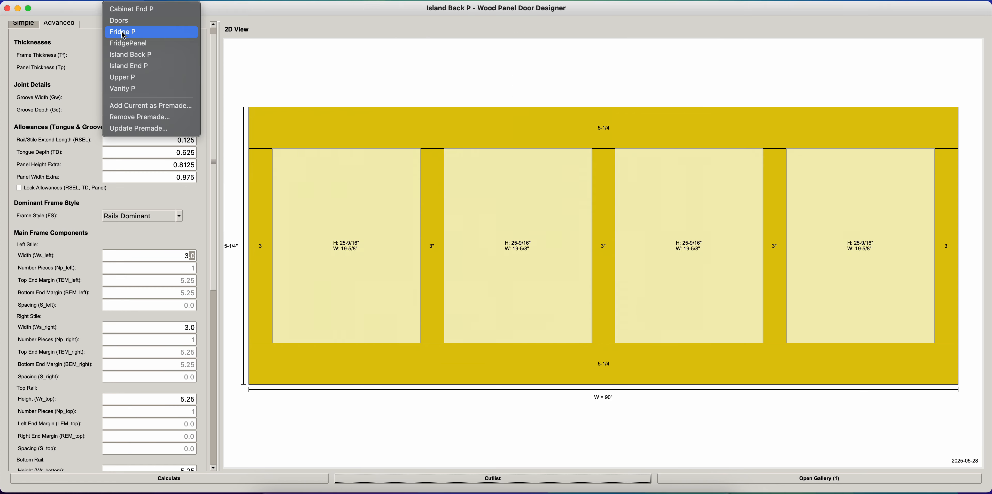
{"action": "left_click", "coordinate": [125, 44]}
{"action": "left_click", "coordinate": [502, 480]}
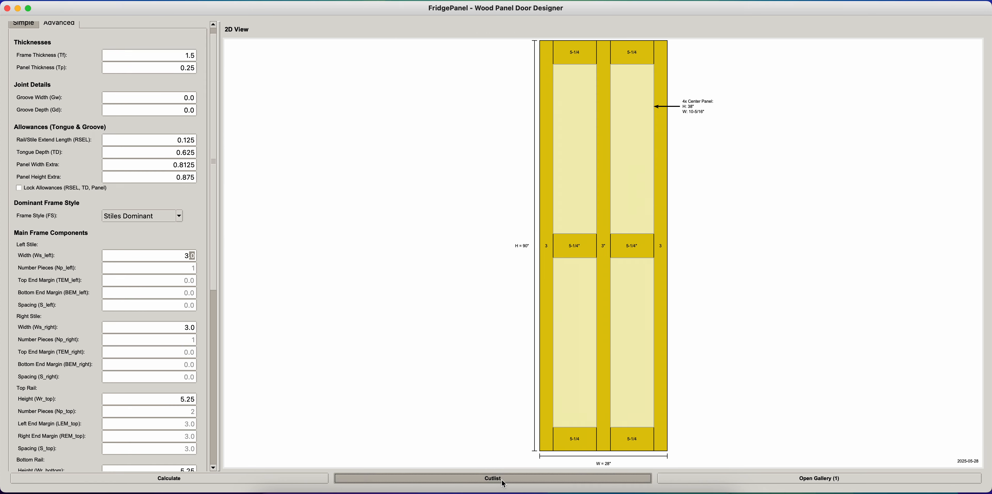
{"action": "left_click", "coordinate": [508, 474]}
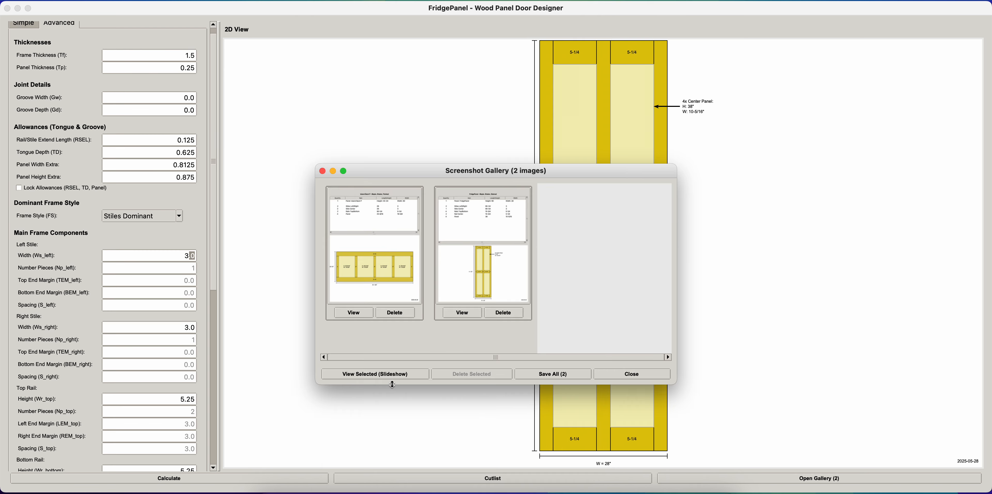
- Try the option to save all gallery screenshots and view them in an enlarged slideshow window
{"action": "left_click", "coordinate": [555, 377]}
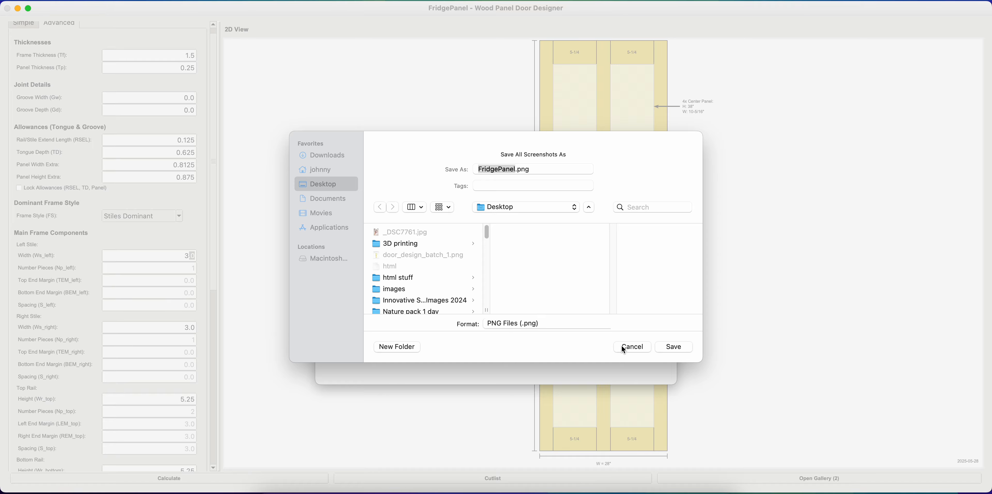
{"action": "left_click", "coordinate": [626, 346]}
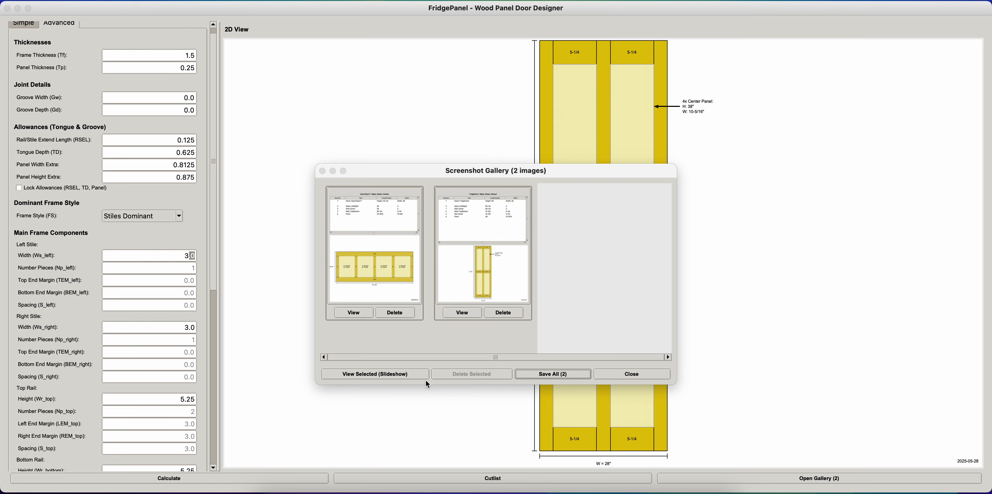
{"action": "left_click", "coordinate": [384, 374]}
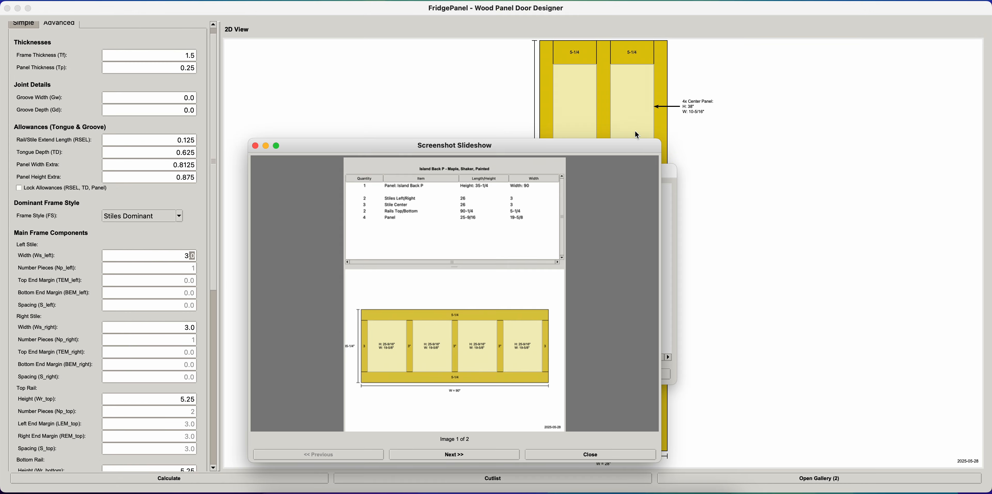
{"action": "left_click_drag", "start_coordinate": [661, 141], "coordinate": [737, 71]}
{"action": "left_click_drag", "start_coordinate": [613, 154], "coordinate": [596, 31]}
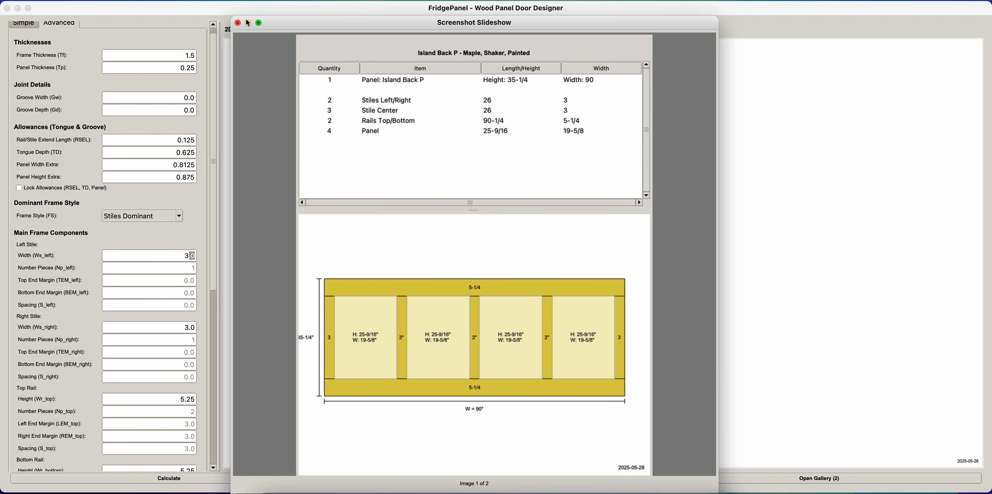
- Close the slideshow and the screenshot gallery, and briefly reopen the gallery from the main window
{"action": "left_click", "coordinate": [238, 23]}
{"action": "left_click", "coordinate": [644, 381]}
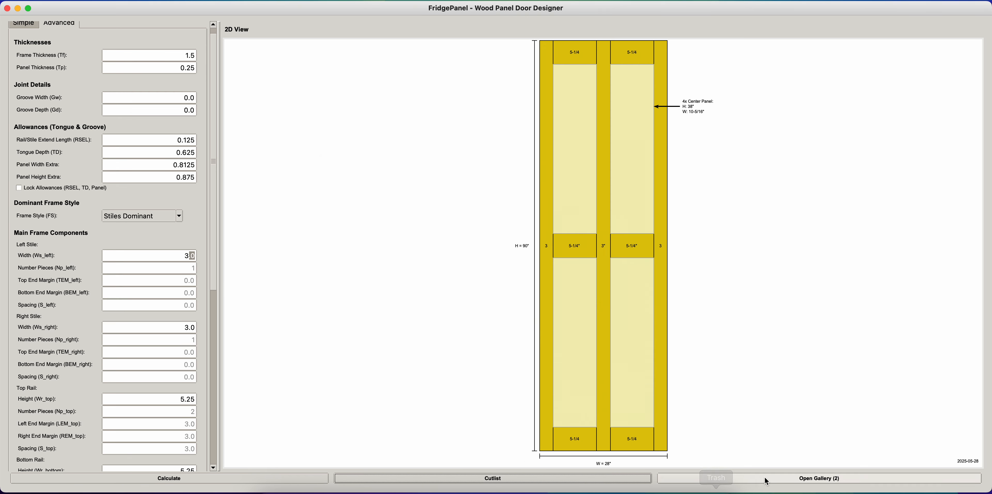
{"action": "left_click", "coordinate": [766, 481]}
{"action": "left_click", "coordinate": [641, 378]}
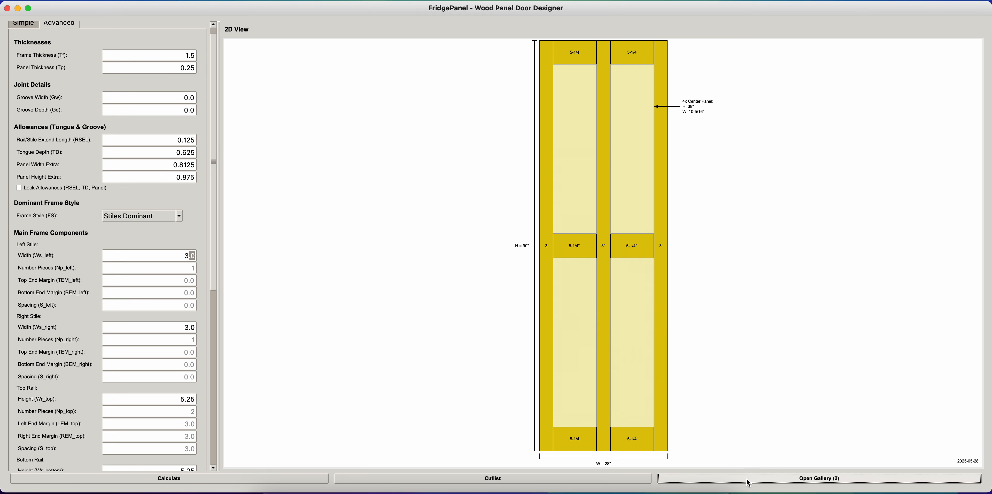
- Return to the simple settings and inspect the panel's height and quantity fields without editing them
{"action": "left_click", "coordinate": [34, 23]}
{"action": "scroll", "coordinate": [201, 124], "scroll_direction": "up", "scroll_amount": 2}
{"action": "left_click", "coordinate": [185, 107]}
{"action": "left_click", "coordinate": [191, 77]}
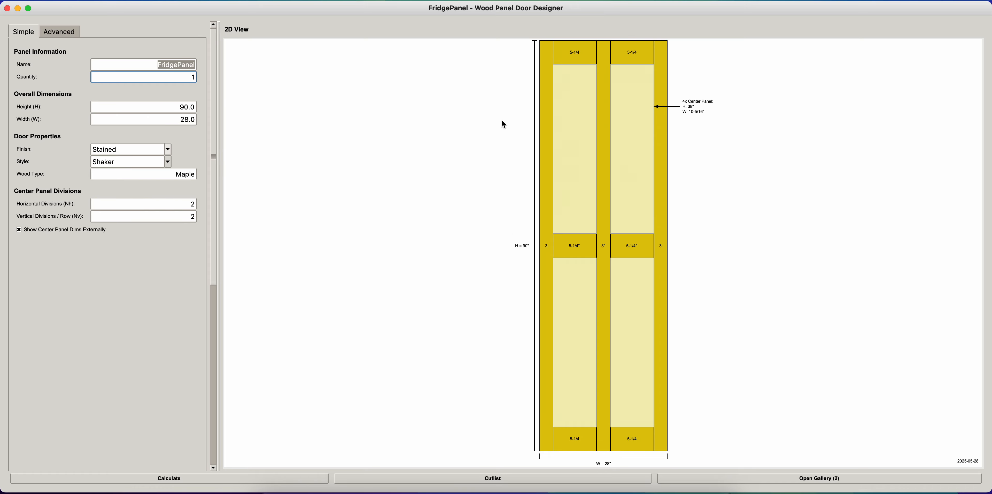
- Examine the available design file commands and premade panel commands without choosing any
{"action": "left_click", "coordinate": [73, 0]}
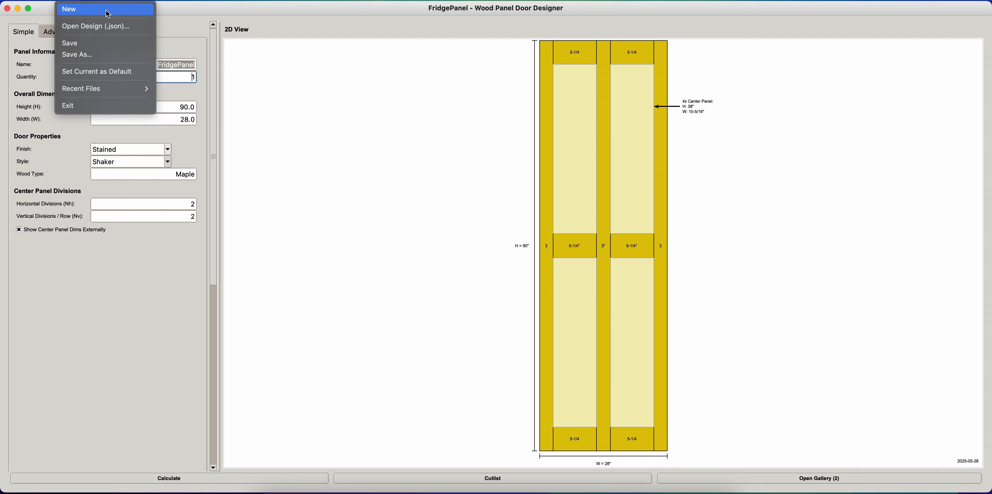
{"action": "mouse_move", "coordinate": [111, 0]}
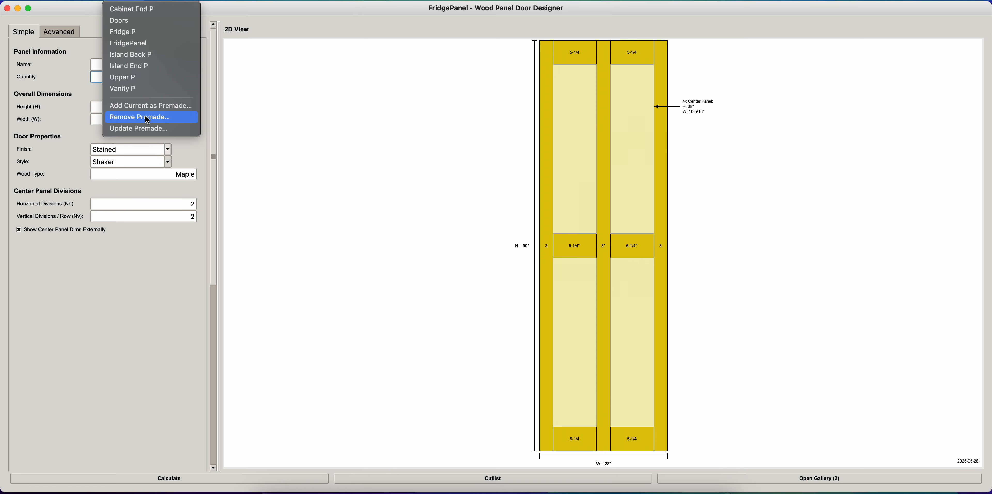
{"action": "left_click", "coordinate": [375, 195]}
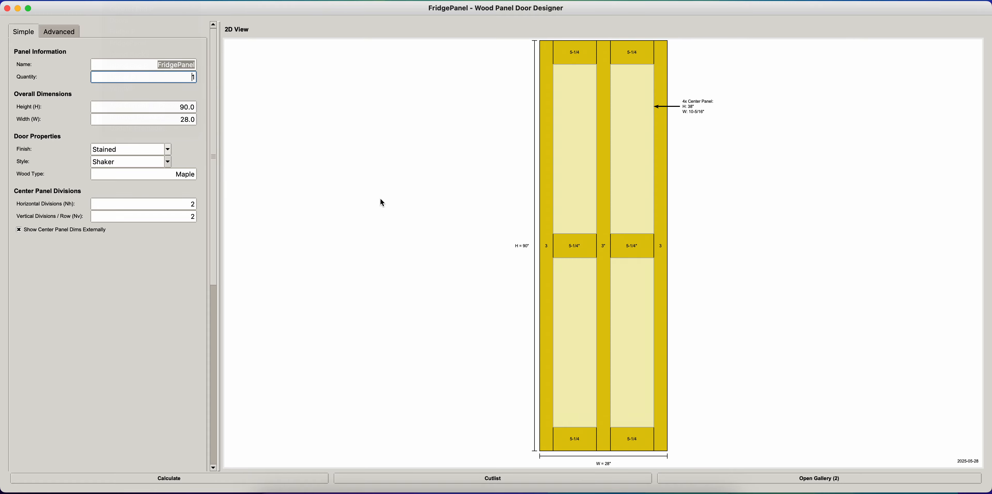
- Switch to the web browser, open the developer's website in a new tab, and follow its Custom Panel Builder link to the Google Drive release folder
{"action": "left_click", "coordinate": [409, 487]}
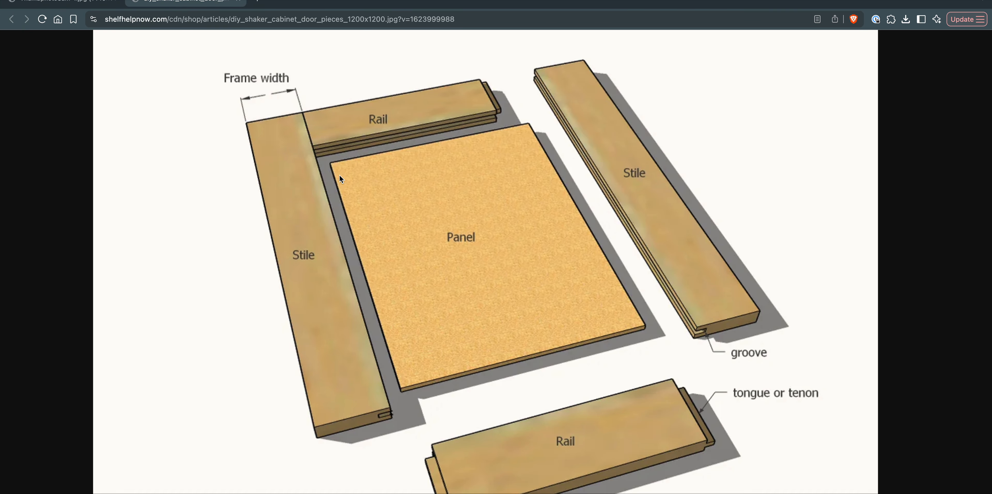
{"action": "left_click", "coordinate": [256, 3]}
{"action": "type", "text": "joh"}
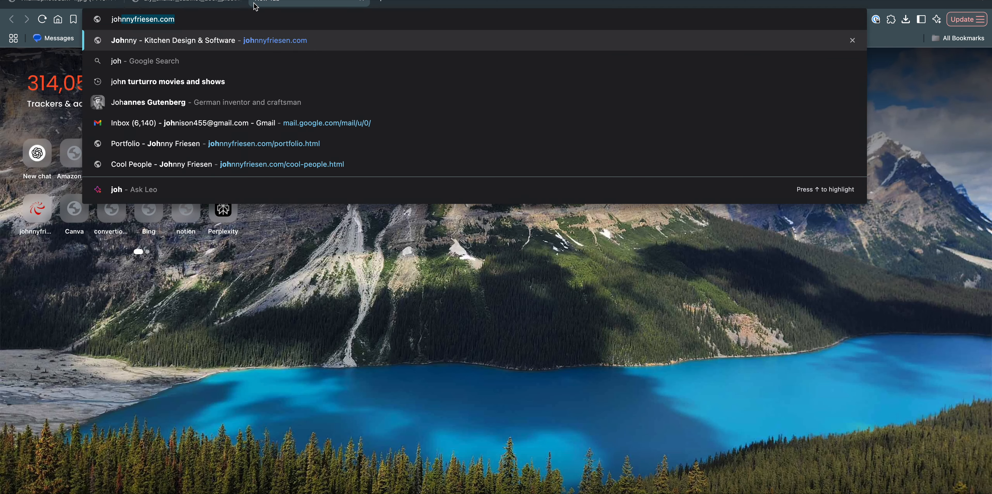
{"action": "key", "text": "Return"}
{"action": "scroll", "coordinate": [311, 299], "scroll_direction": "down", "scroll_amount": 8}
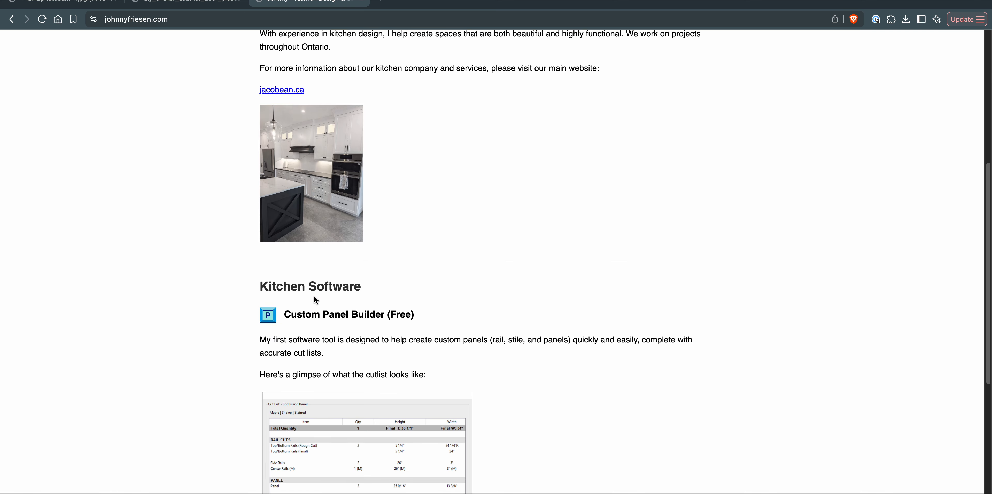
{"action": "scroll", "coordinate": [314, 296], "scroll_direction": "down", "scroll_amount": 10}
{"action": "left_click", "coordinate": [449, 362]}
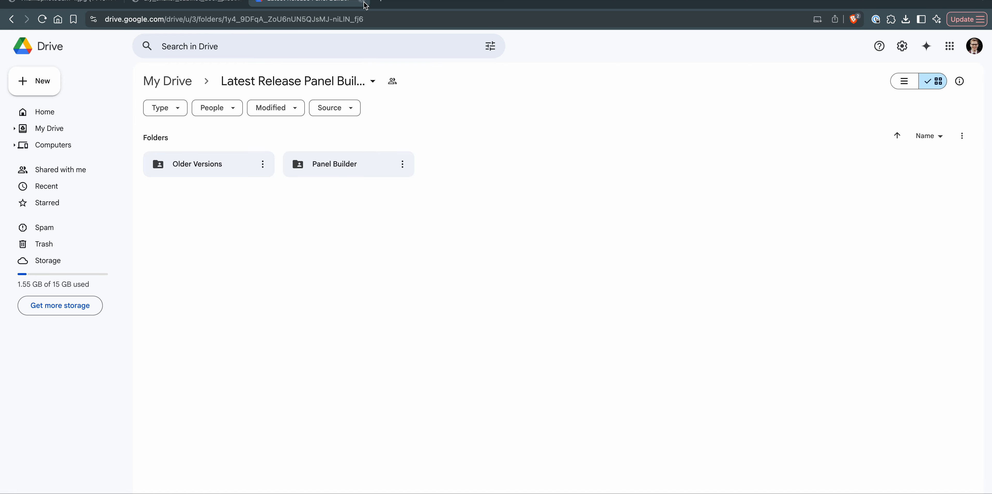
- Open the Panel Builder folder, select all its files and the premade_panels folder, and clear the selection
{"action": "double_click", "coordinate": [336, 164]}
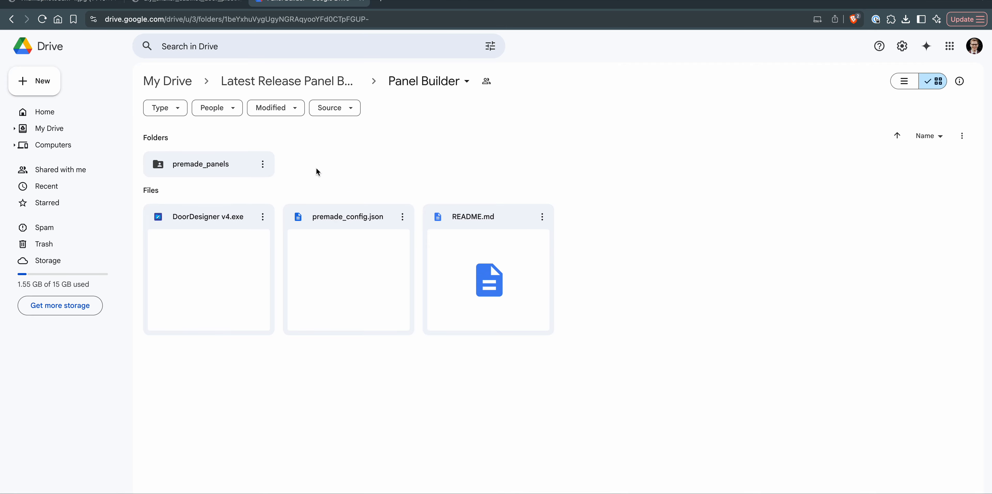
{"action": "left_click_drag", "start_coordinate": [595, 376], "coordinate": [672, 210]}
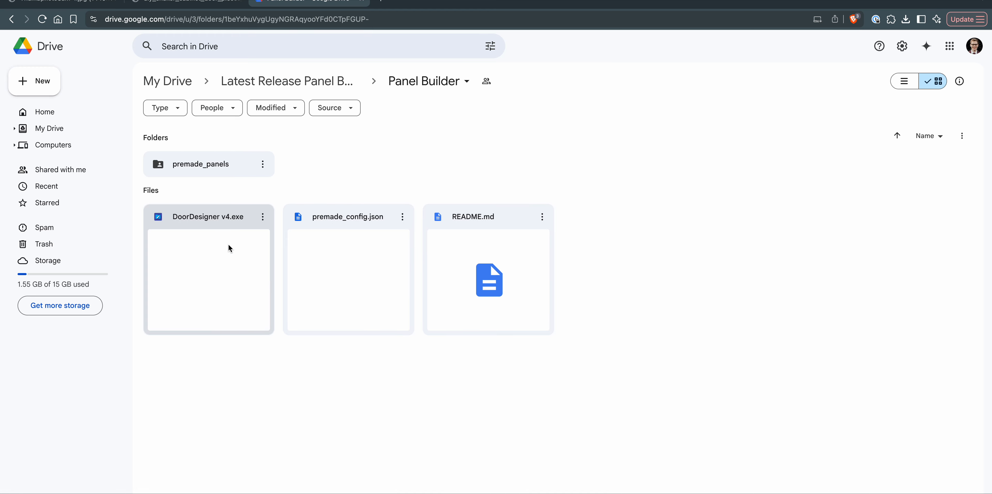
{"action": "left_click_drag", "start_coordinate": [173, 385], "coordinate": [720, 139]}
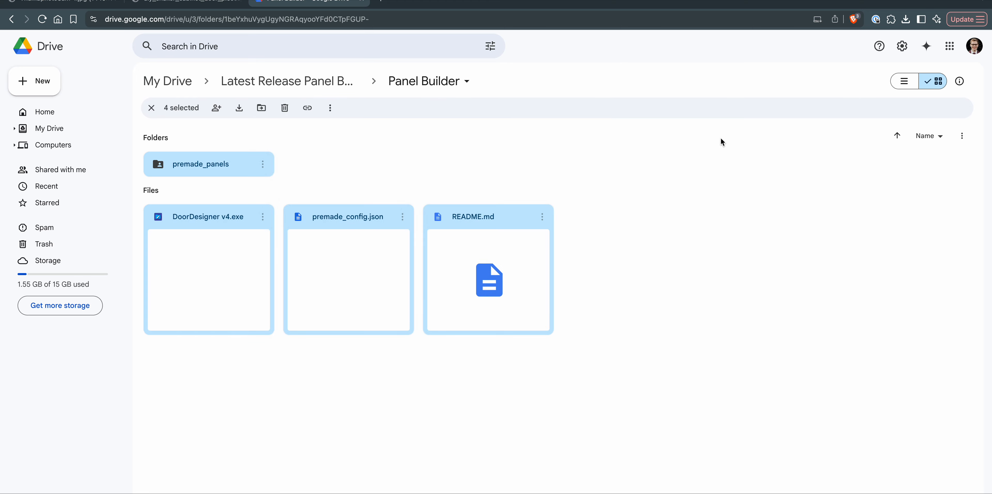
{"action": "left_click", "coordinate": [720, 139]}
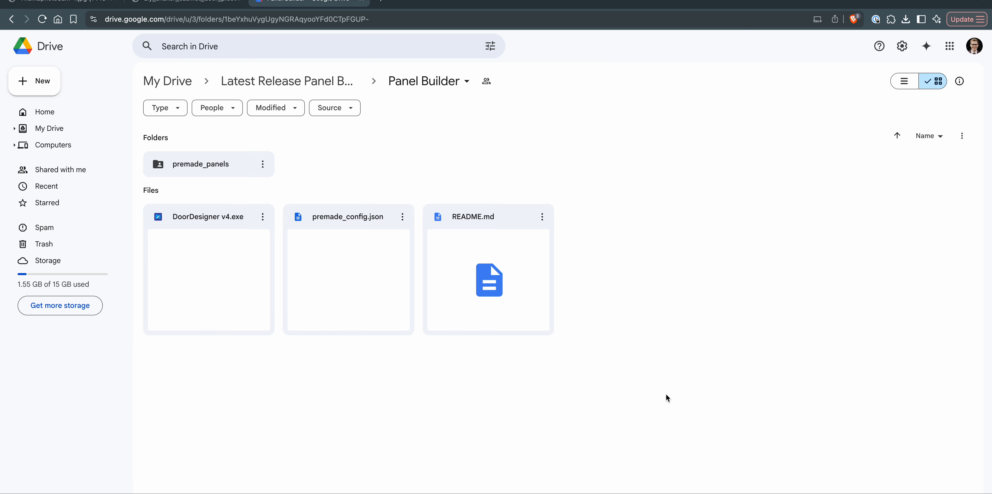
- Review the shaker door pieces diagram and the photo of a built panel, and switch back to Wood Panel Door Designer
{"action": "left_click", "coordinate": [225, 9]}
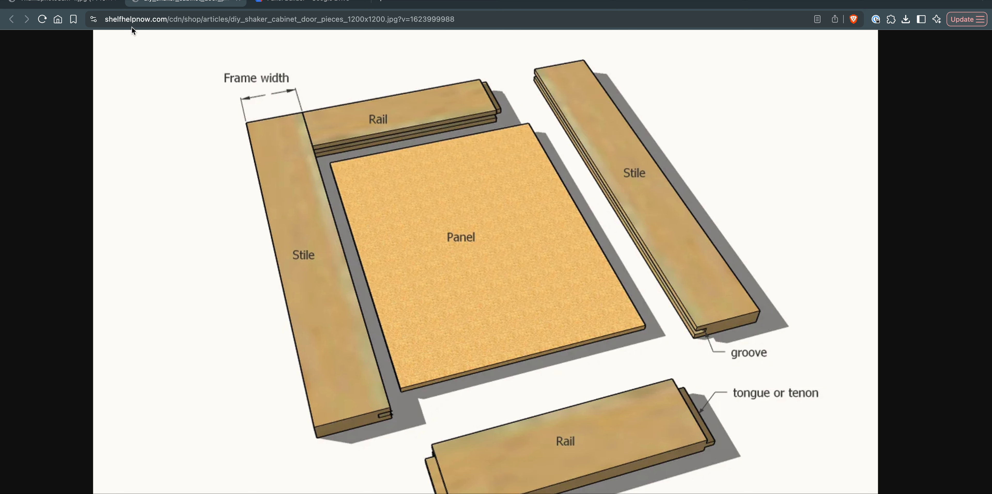
{"action": "left_click", "coordinate": [69, 3]}
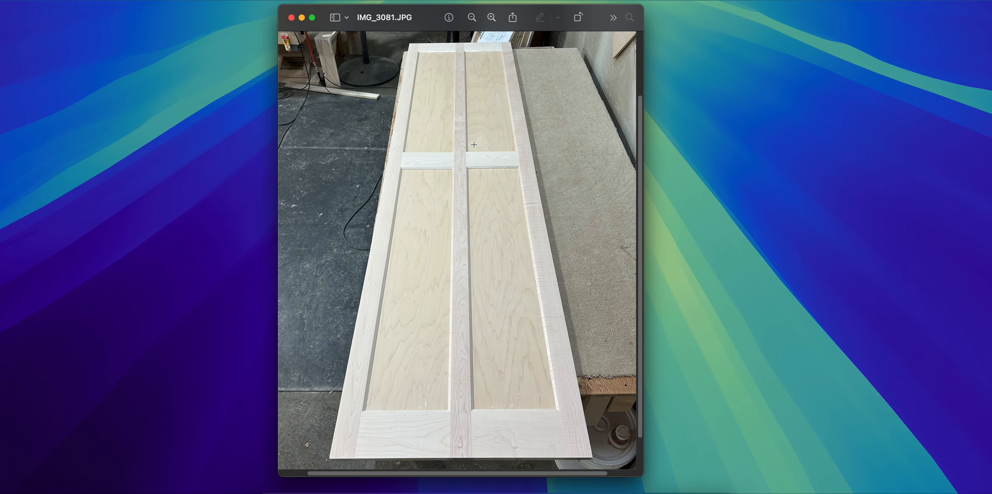
{"action": "key", "text": "ctrl+Right"}
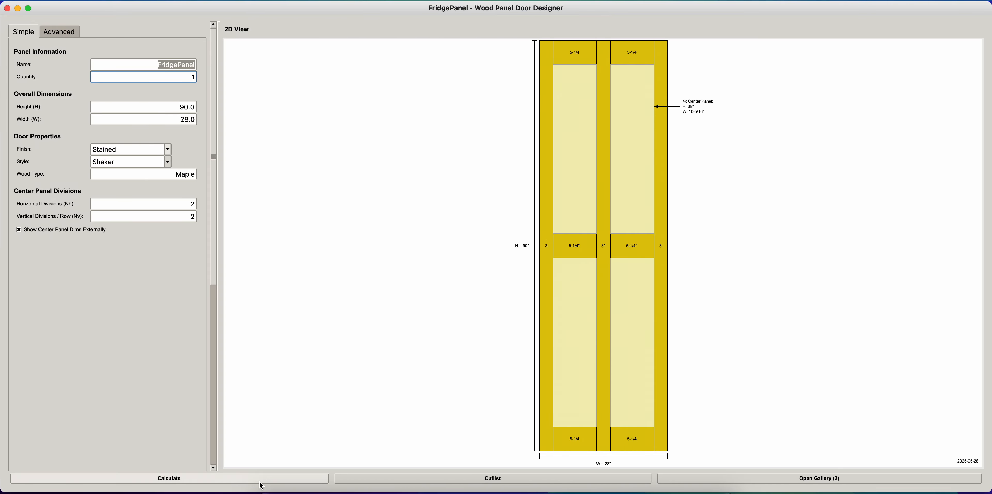
- Set the FridgePanel's center stile width to 5
{"action": "double_click", "coordinate": [603, 322]}
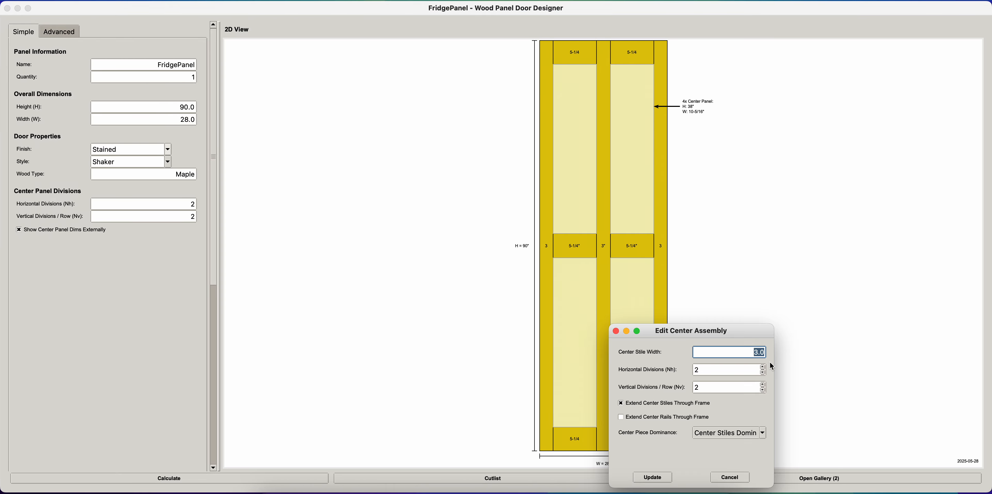
{"action": "type", "text": "5"}
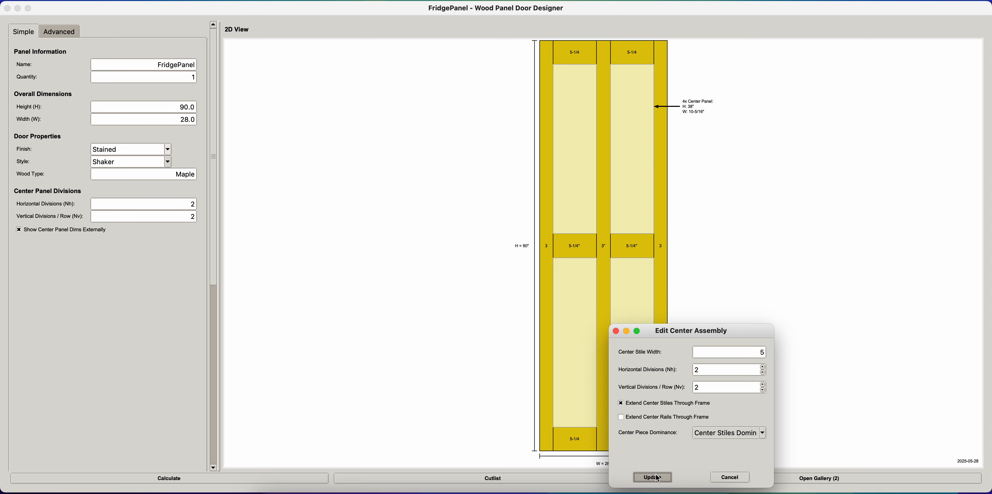
{"action": "left_click", "coordinate": [655, 477]}
- Turn off extending the center stiles through the frame, apply it, and turn the option back on
{"action": "double_click", "coordinate": [647, 364]}
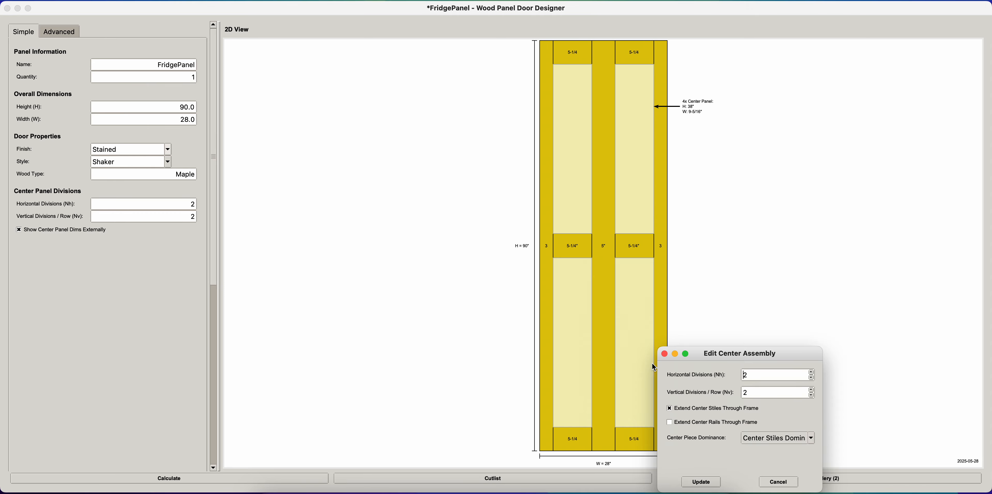
{"action": "left_click", "coordinate": [673, 409]}
{"action": "left_click", "coordinate": [702, 482]}
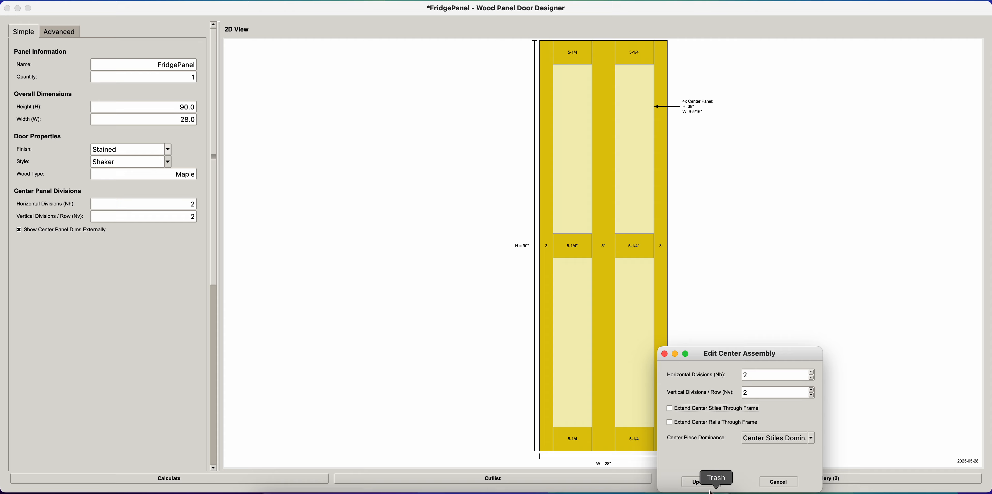
{"action": "double_click", "coordinate": [620, 306]}
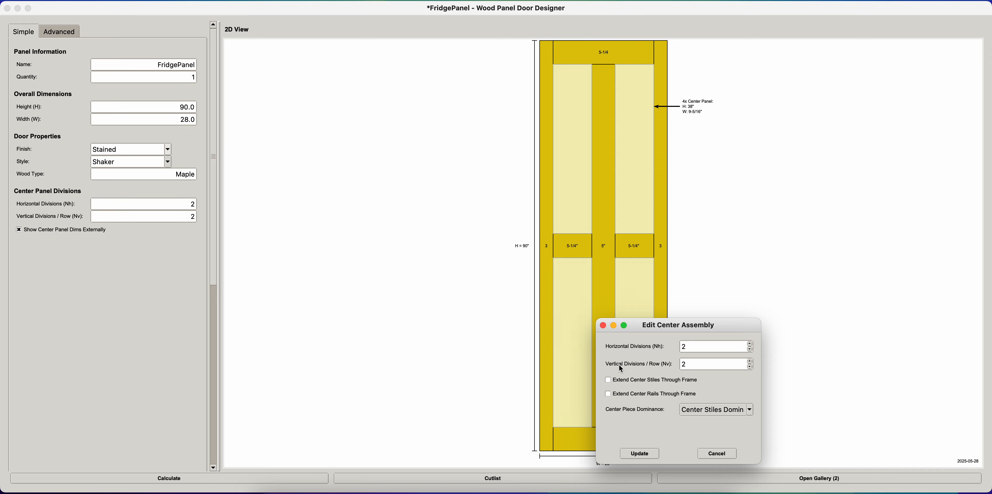
{"action": "left_click", "coordinate": [621, 380]}
{"action": "left_click", "coordinate": [639, 455]}
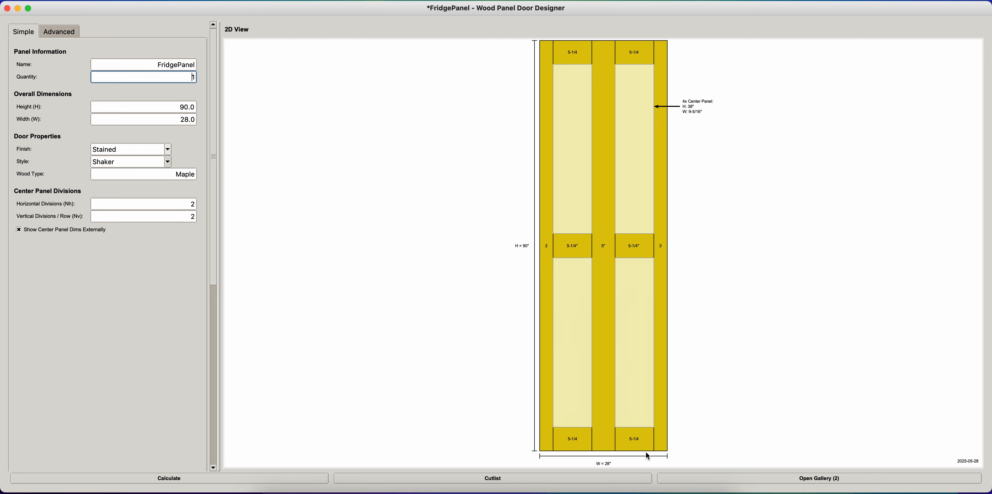